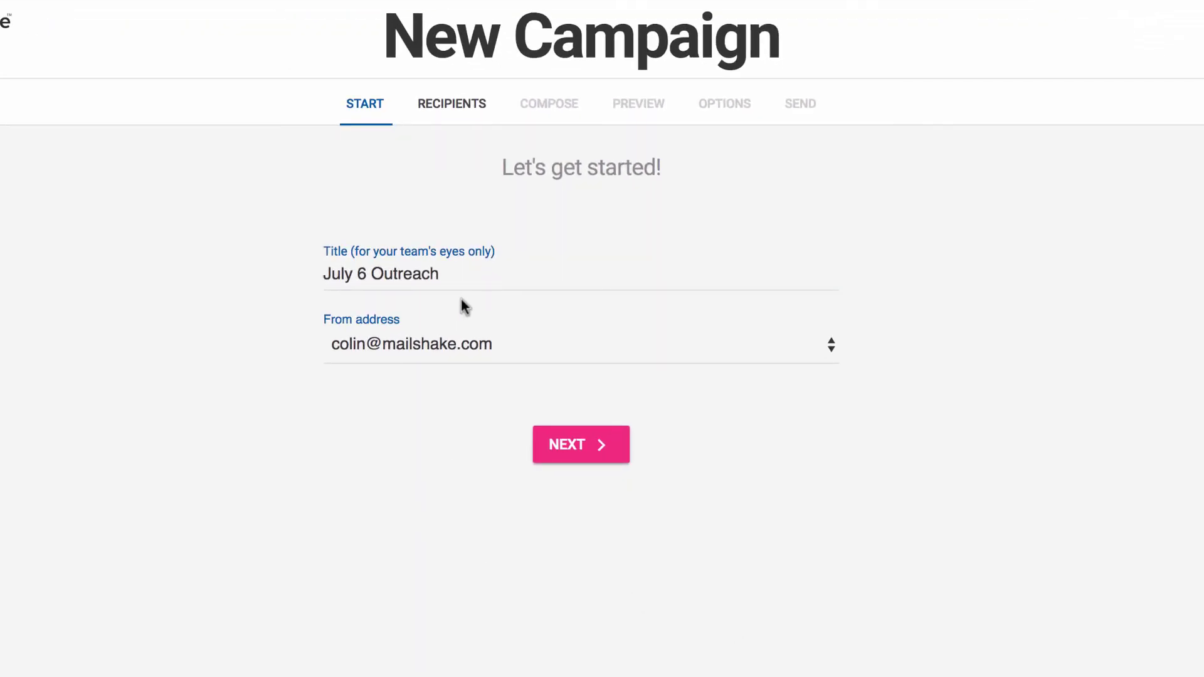
- Retitle the campaign 'Log Clicks in Google Sheets' and import one test recipient e-mail address
double_click(470, 276)
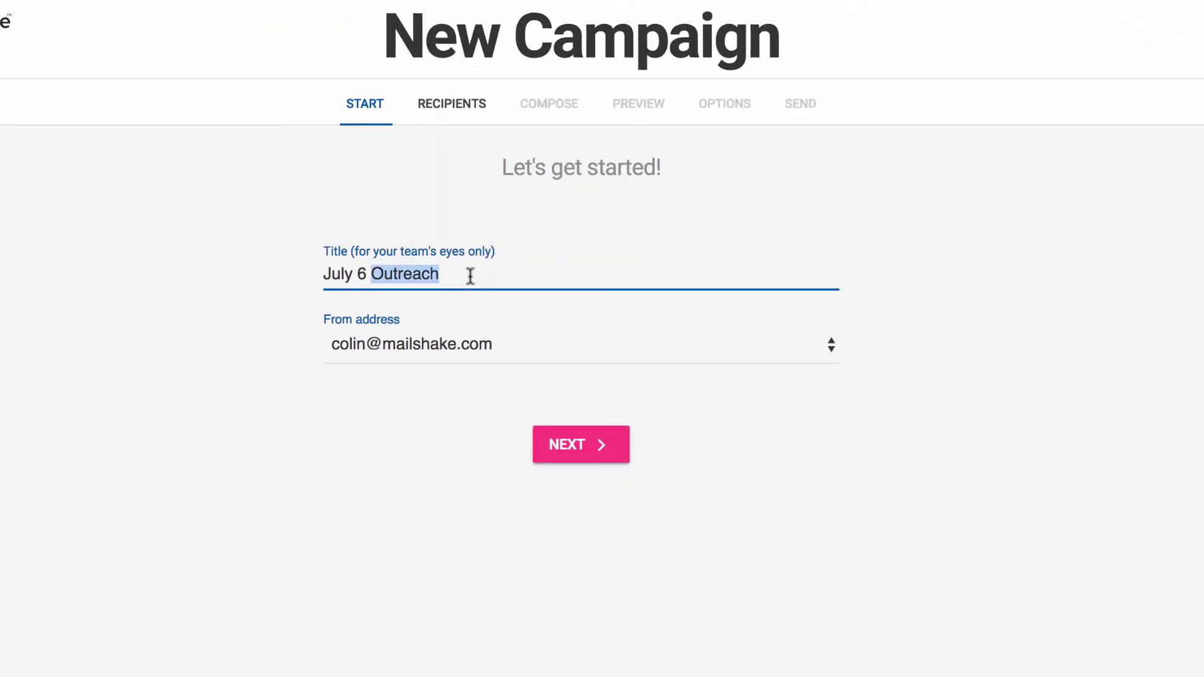
triple_click(470, 276)
text(Log Cli)
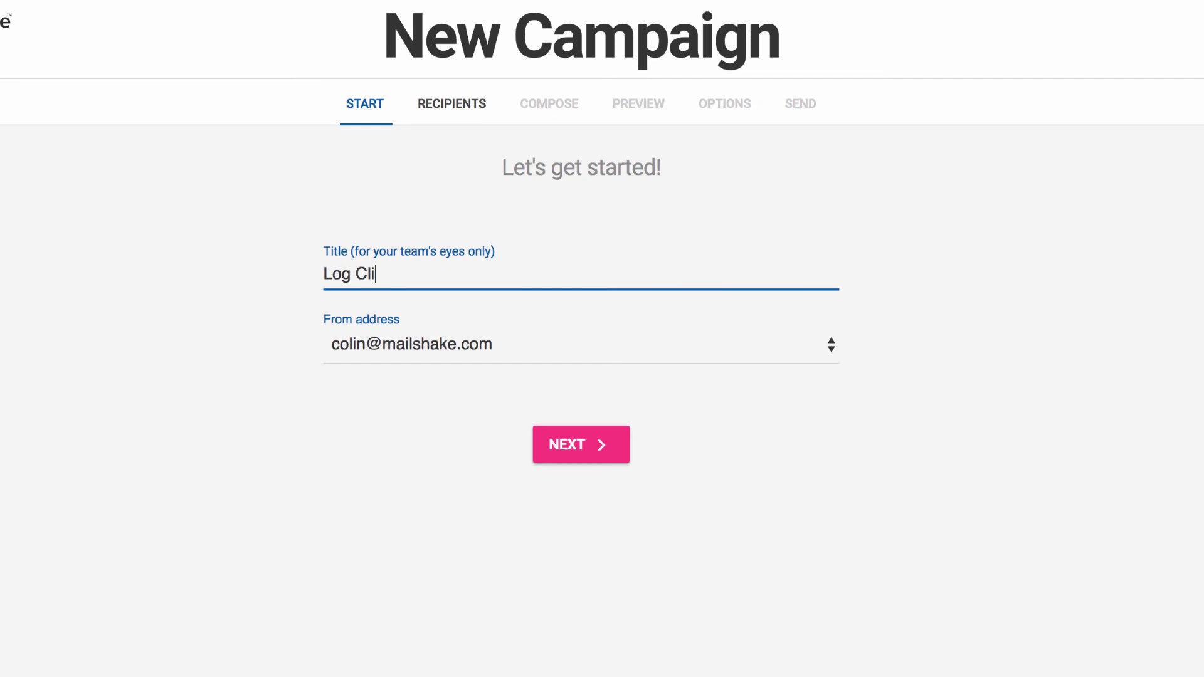
text(cks in Google Sheets)
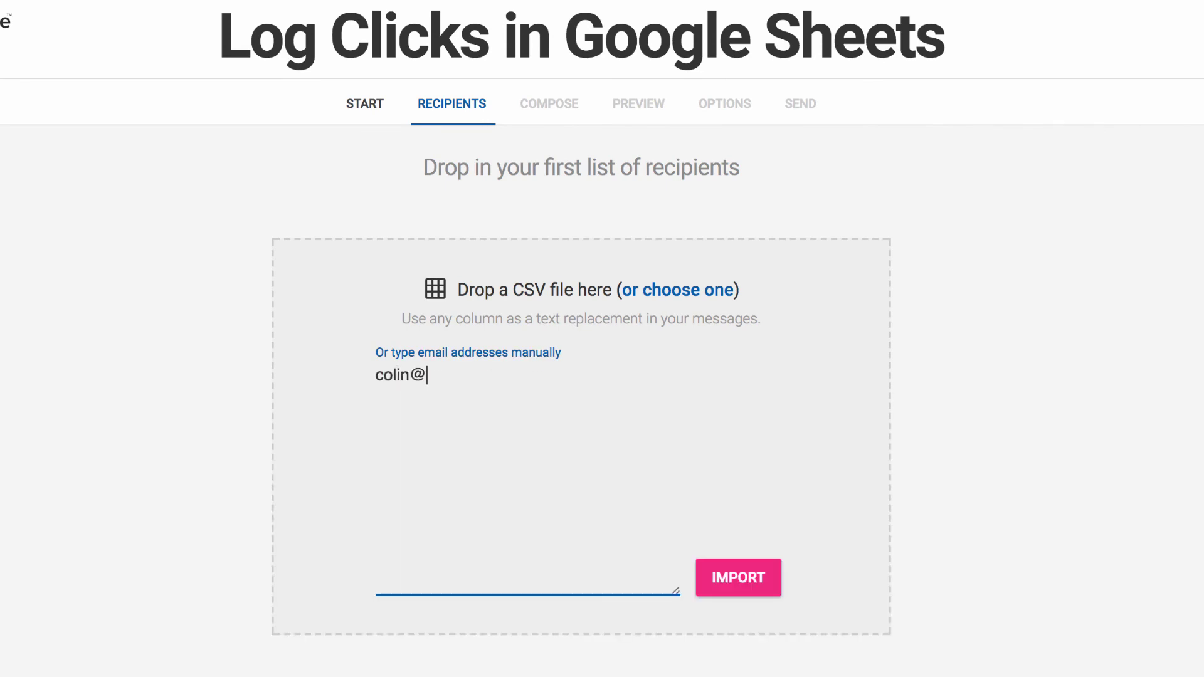
text(ator.com)
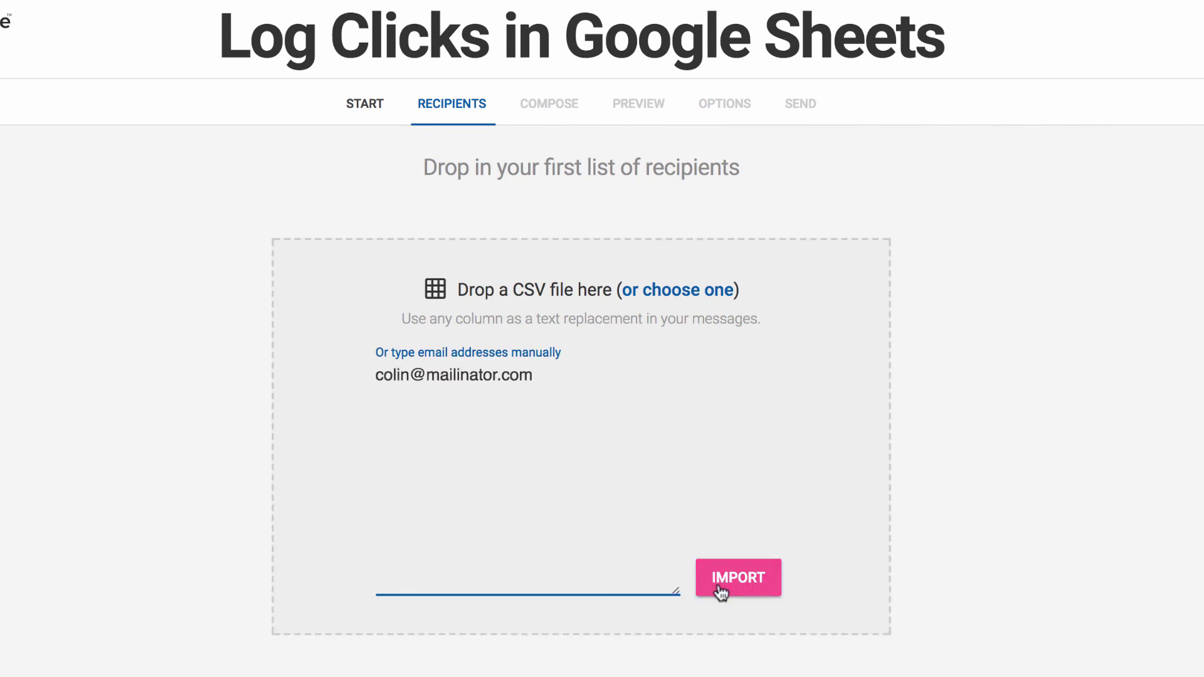
click(719, 587)
- Write subject 'Hello, we're testing out Zapier' and body 'Please click on this link and it should log in Google Sheet'
click(646, 486)
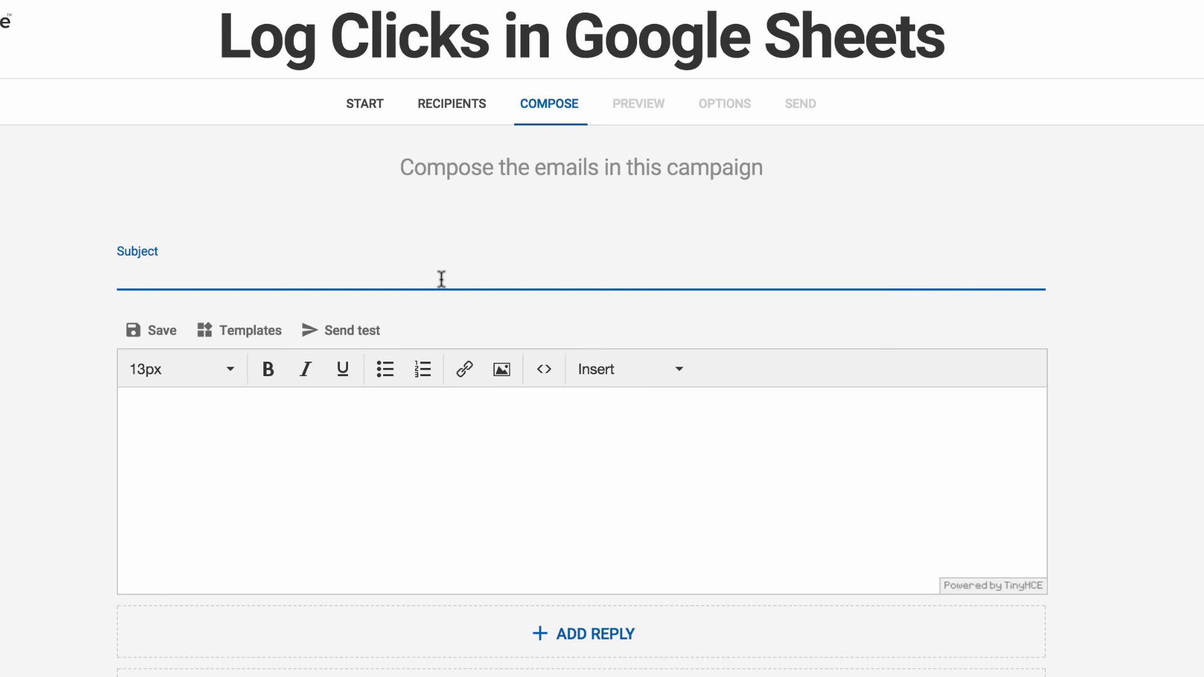
text(Hello, we're )
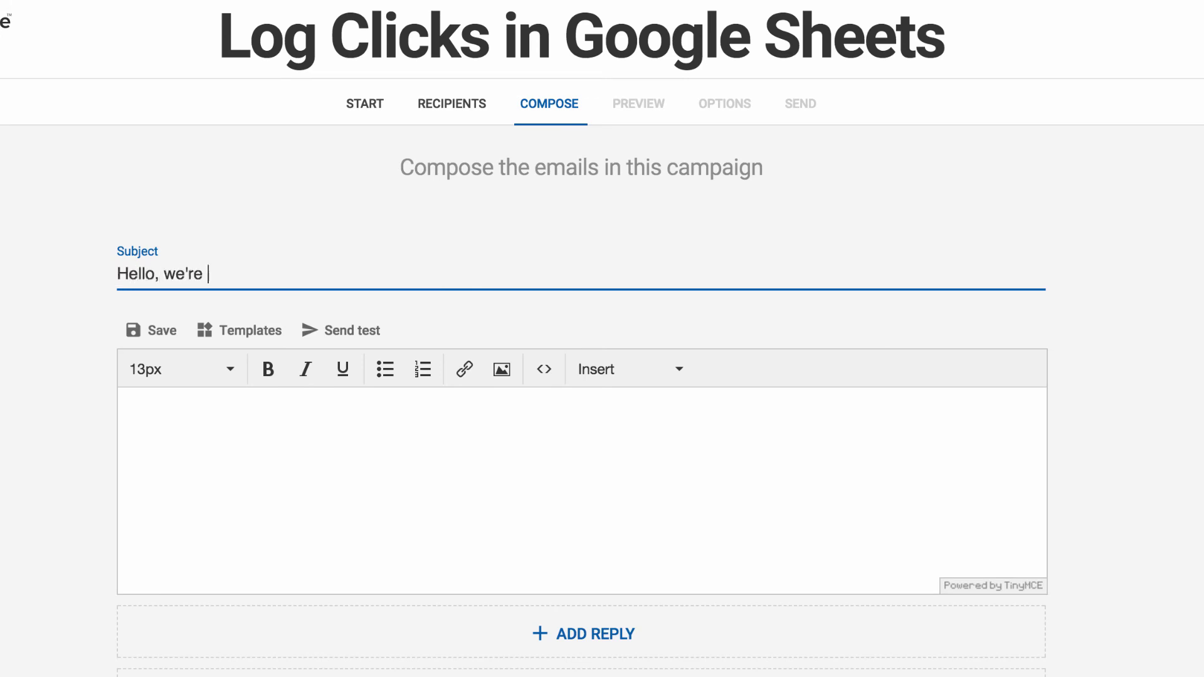
text(testing out Zapier)
click(442, 461)
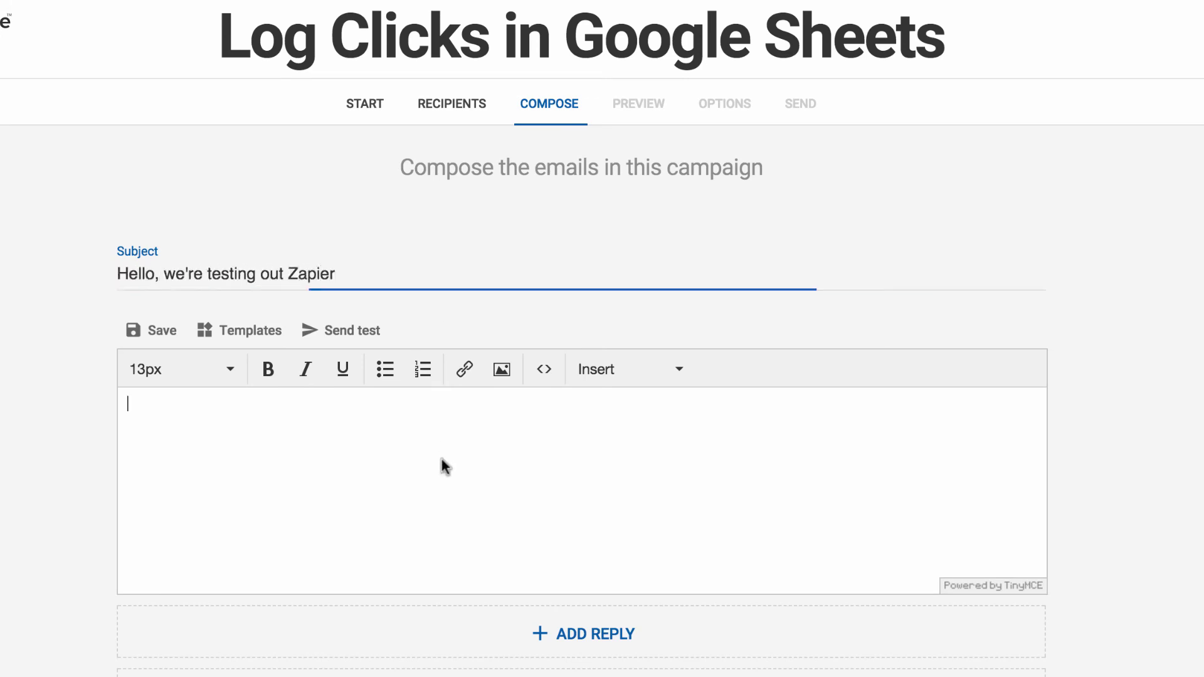
text(Please click on thi)
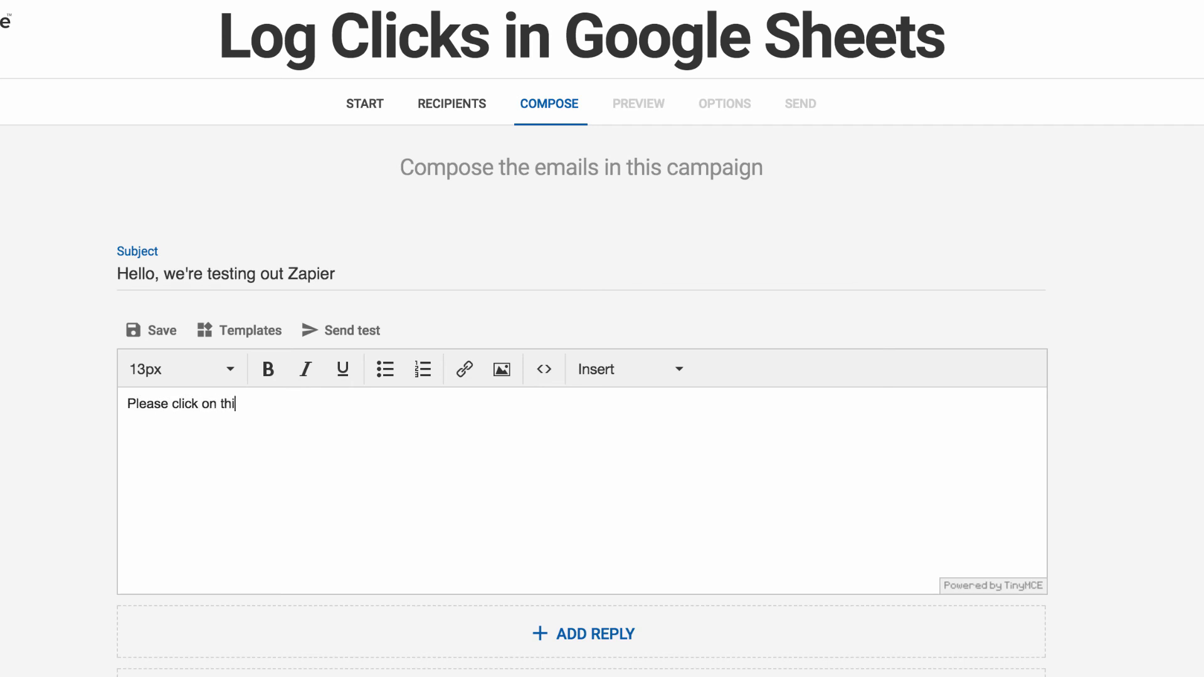
text(s link and it should lo)
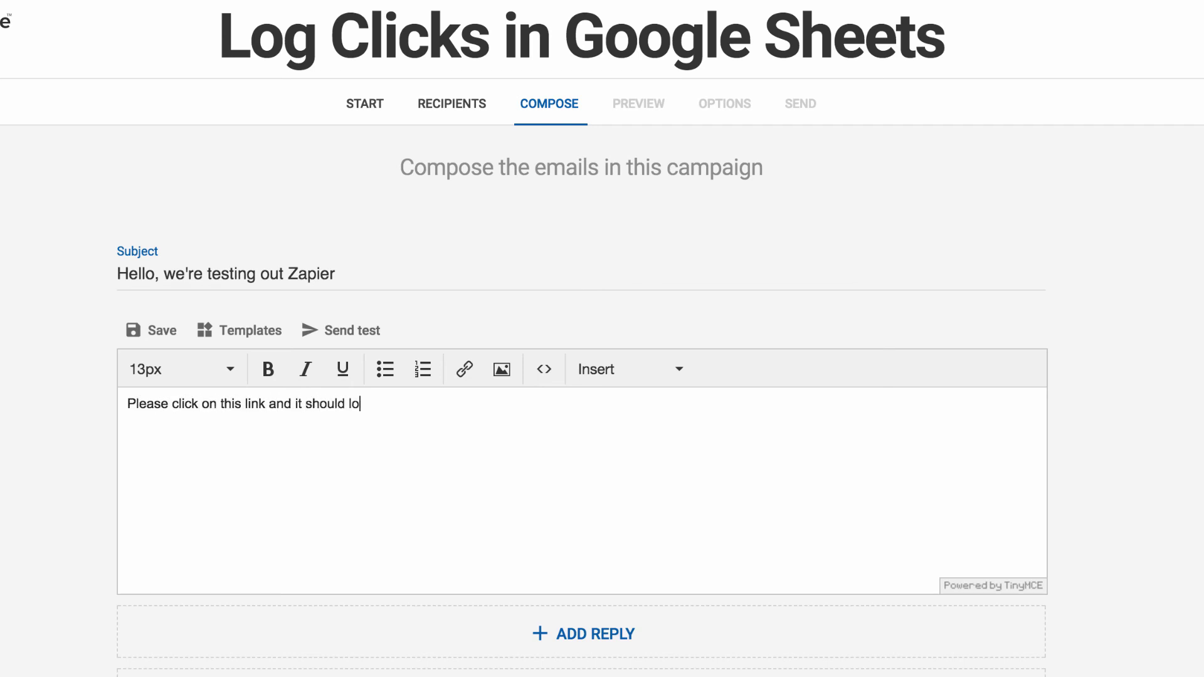
text(g in Google Sheets.)
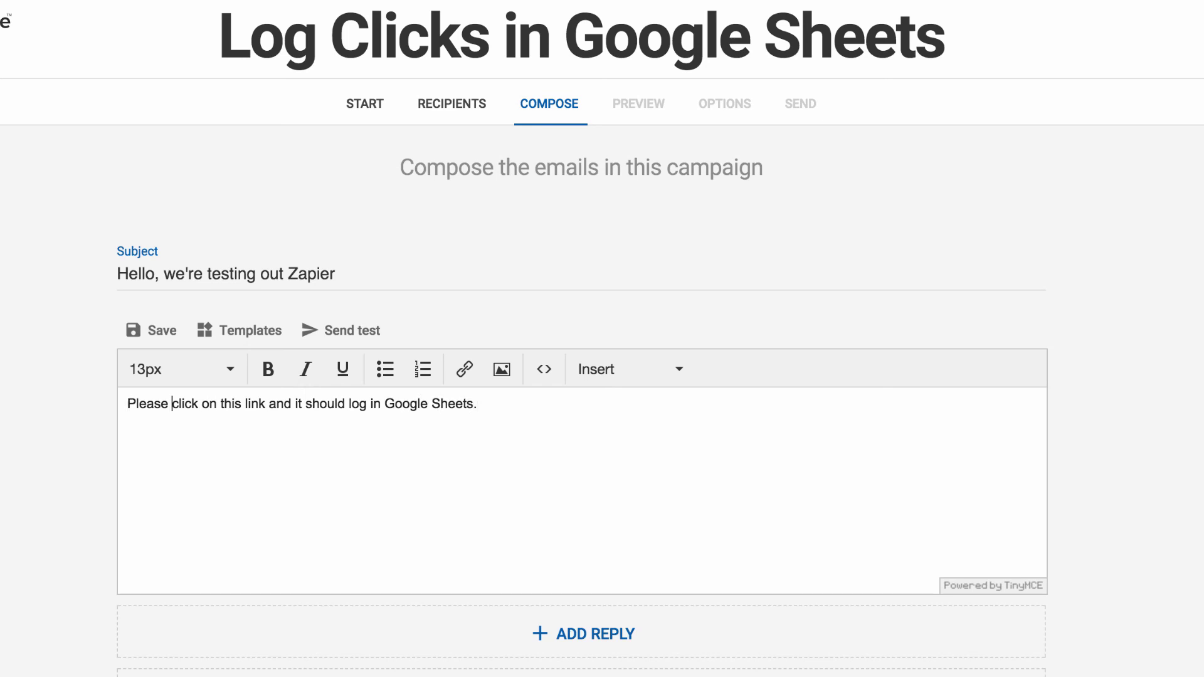
key(alt+shift+Right)
key(alt+shift+Right)
key(alt+shift+Right)
key(alt+shift+Right)
- Link 'click on this link' to google.com, accept the sending terms, and send the campaign
click(463, 370)
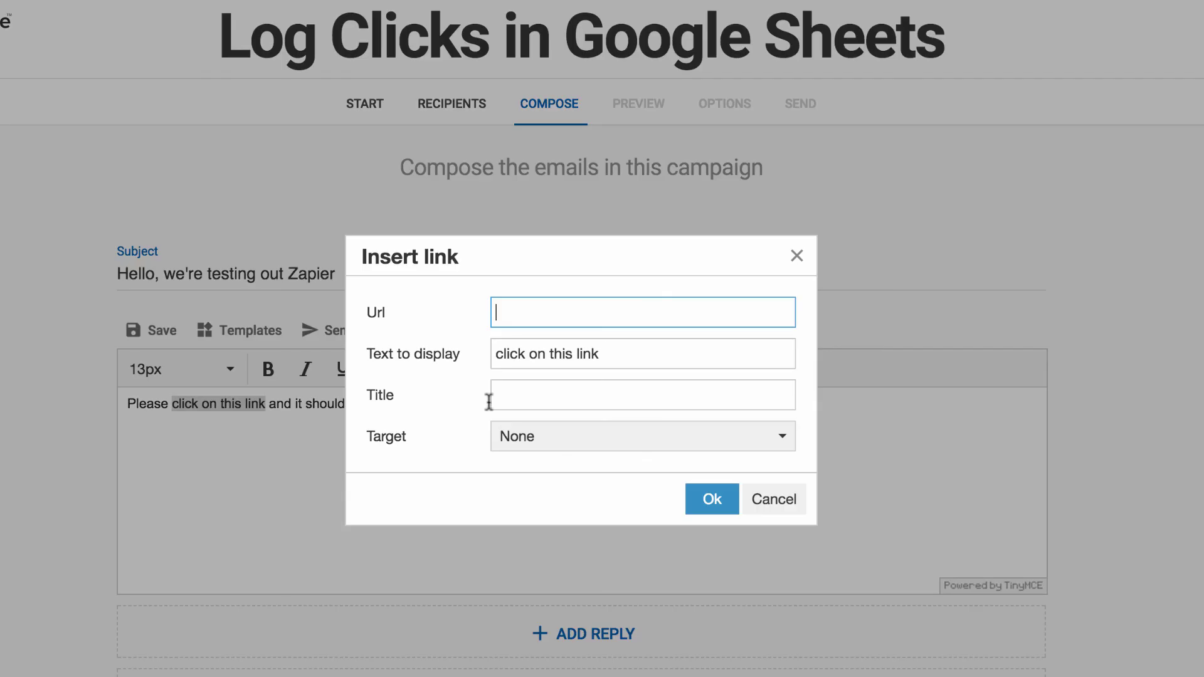
text(google.com)
click(712, 501)
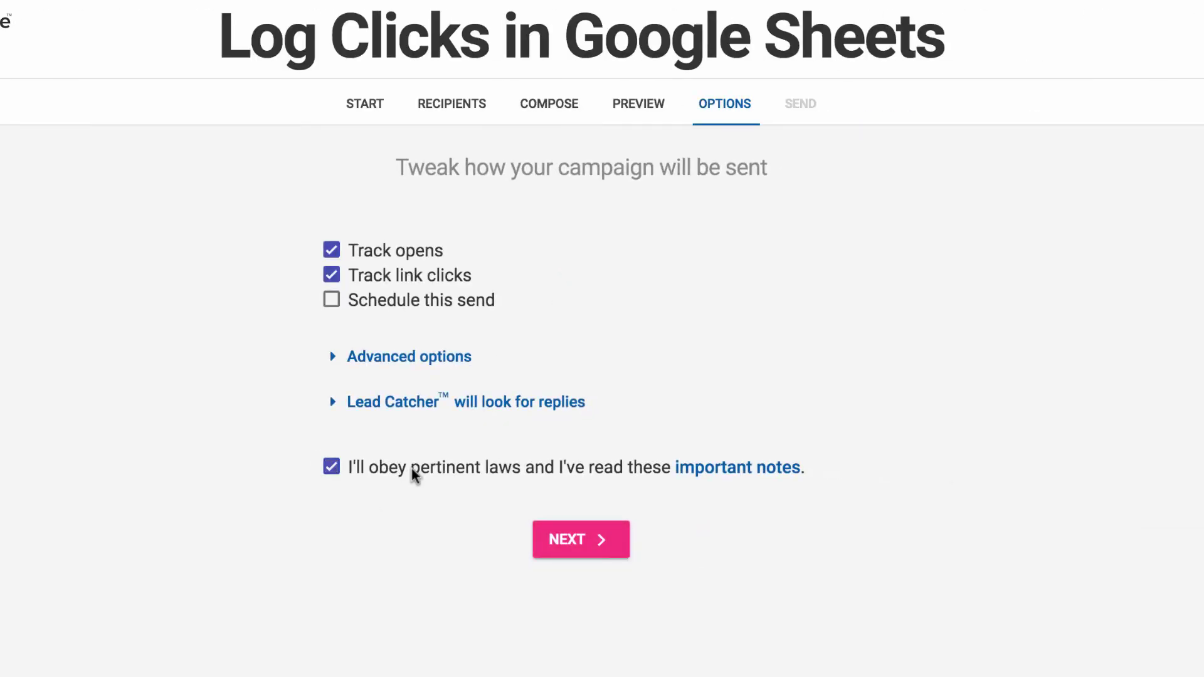
click(551, 530)
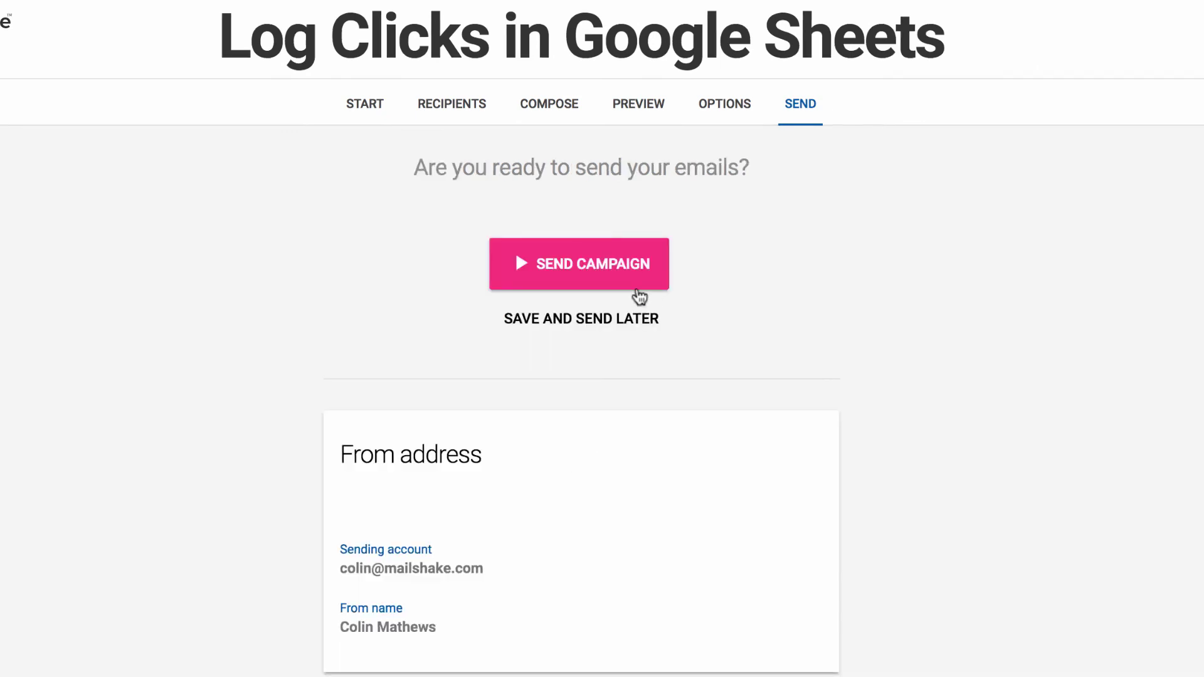
click(574, 269)
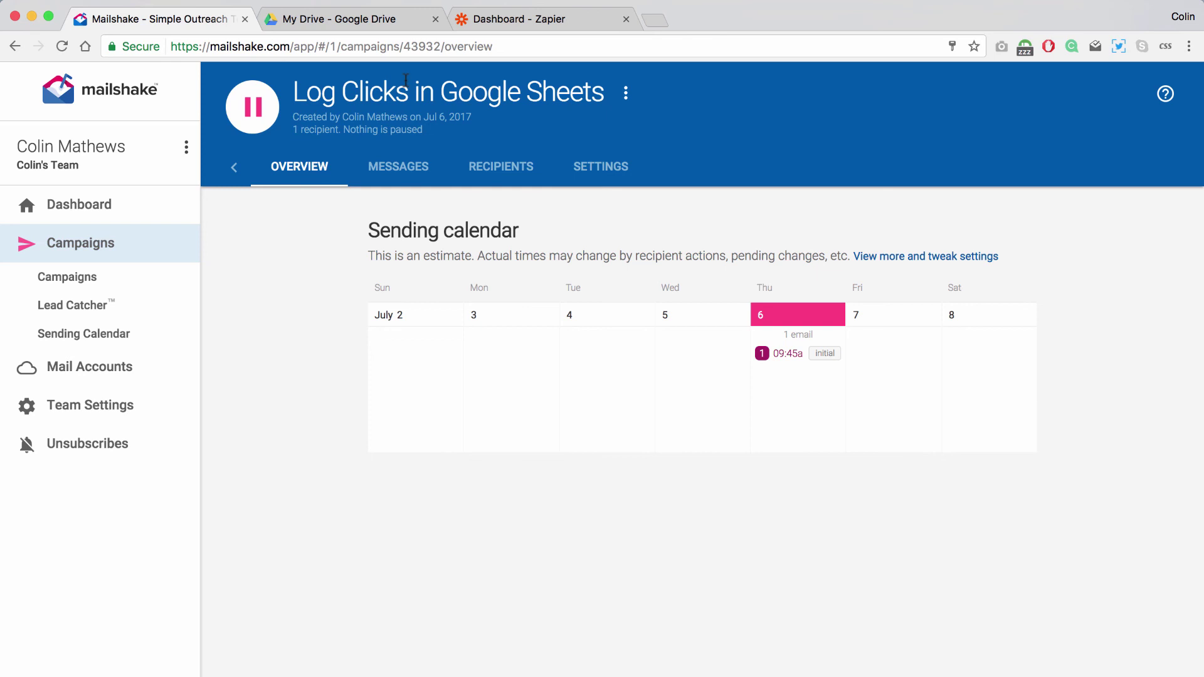
- Create a new blank Google spreadsheet named 'Mailshake Clicks'
click(323, 21)
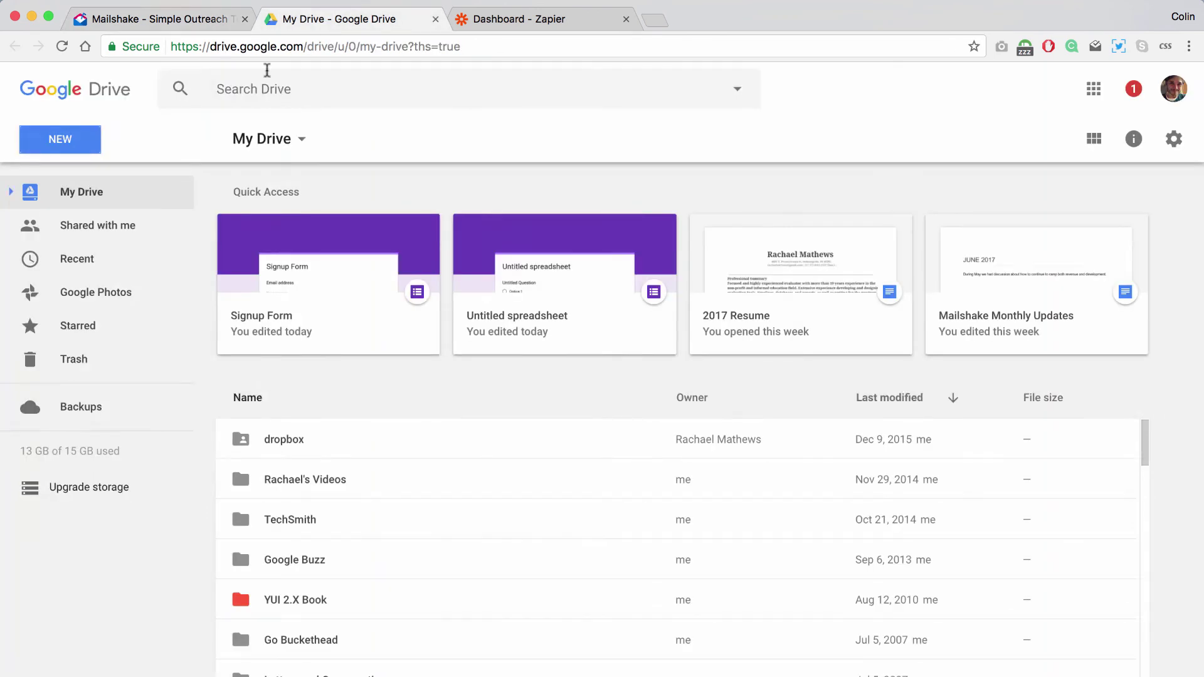
click(123, 135)
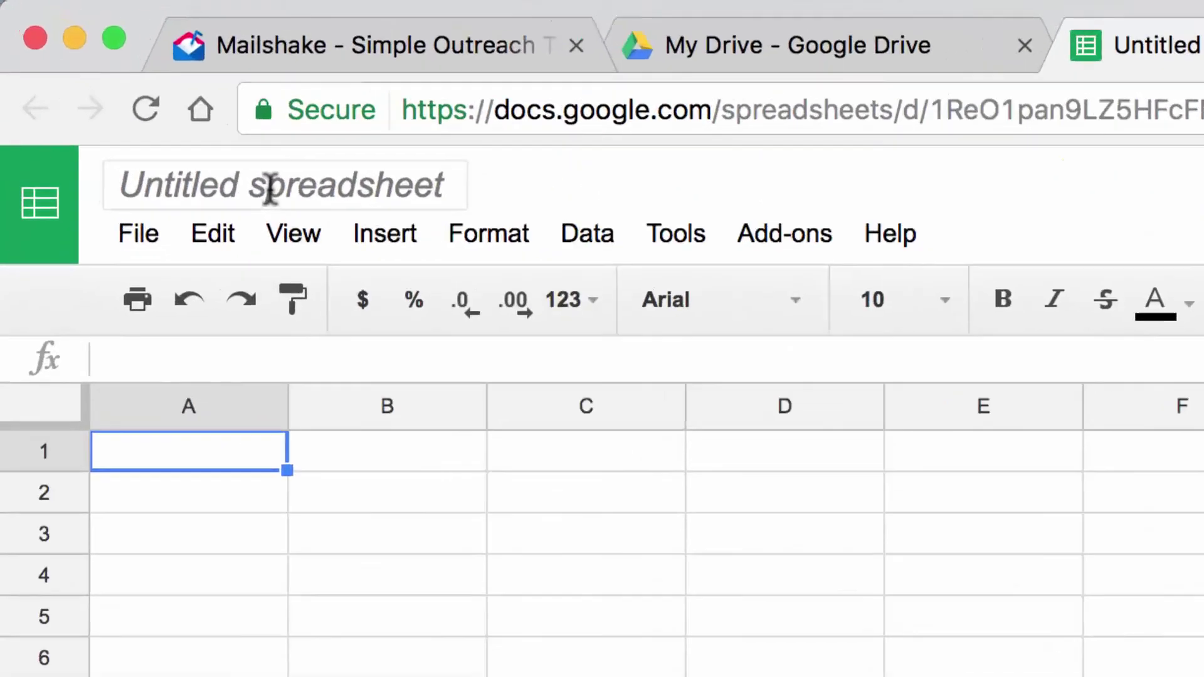
click(114, 80)
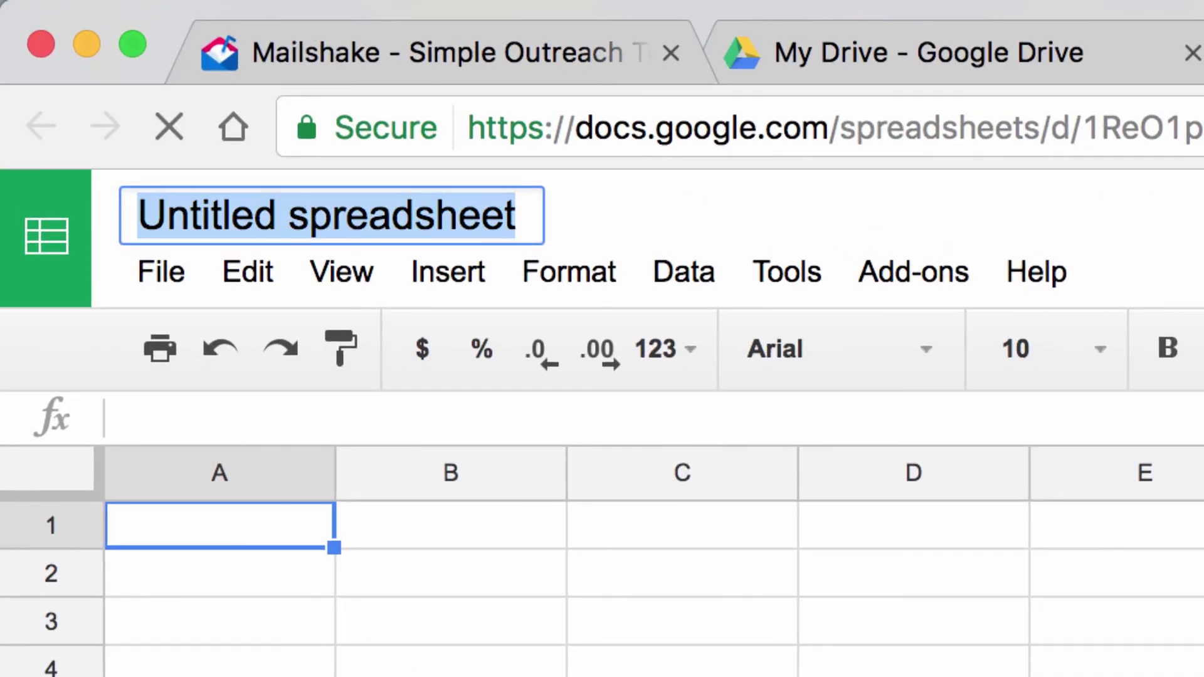
text(Mailshake Clicks)
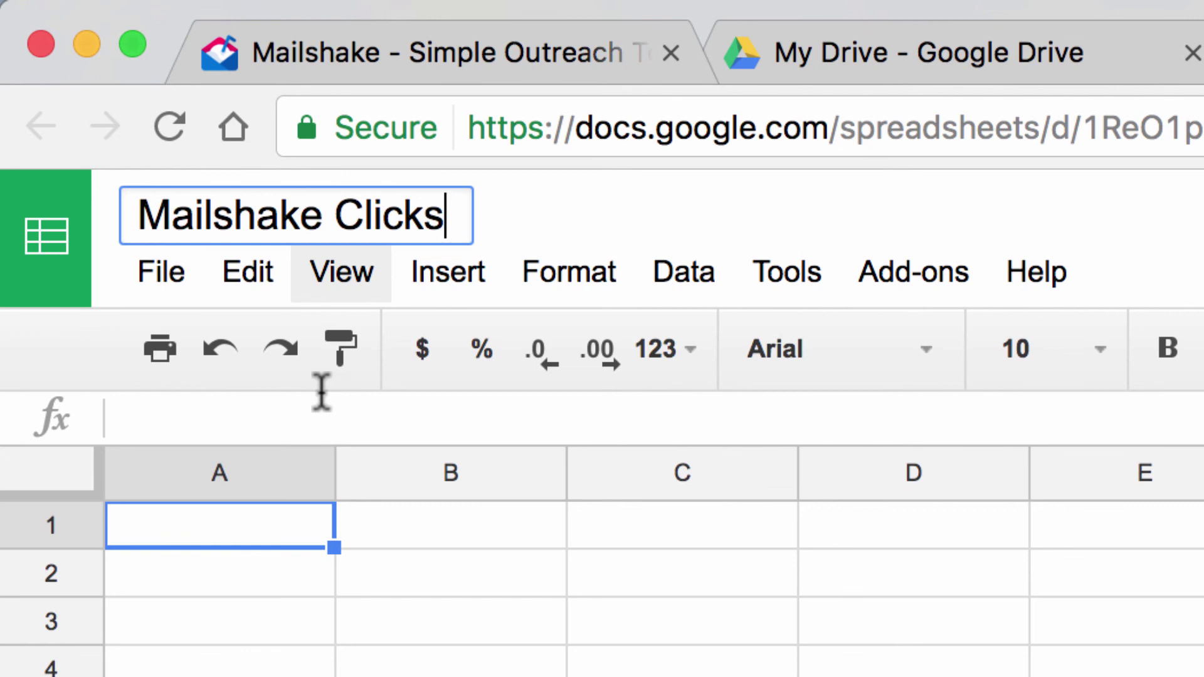
click(226, 527)
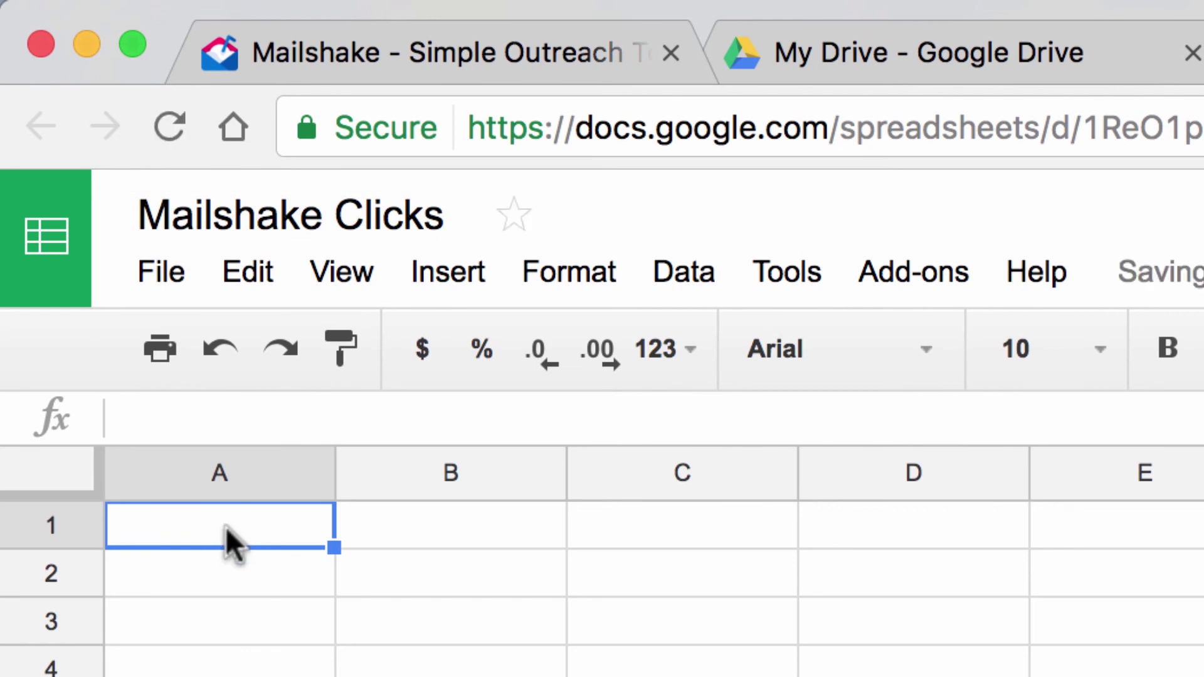
- Enter headers email, link and date in cells A1 to C1
text(email)
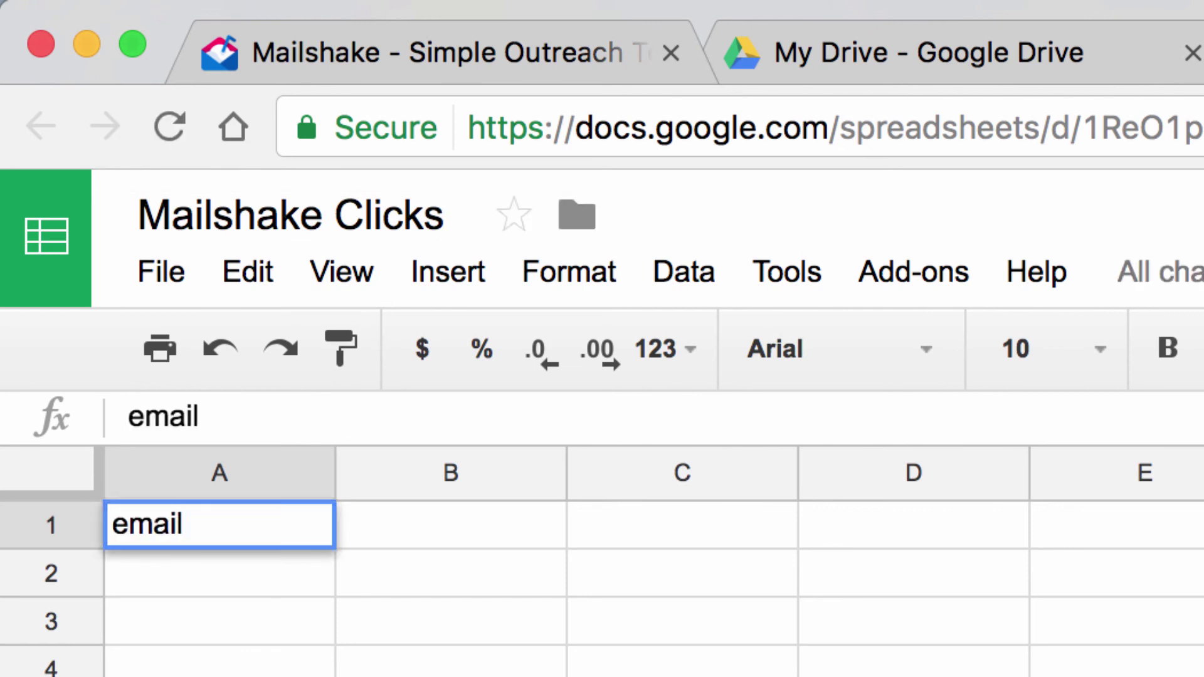
key(Tab)
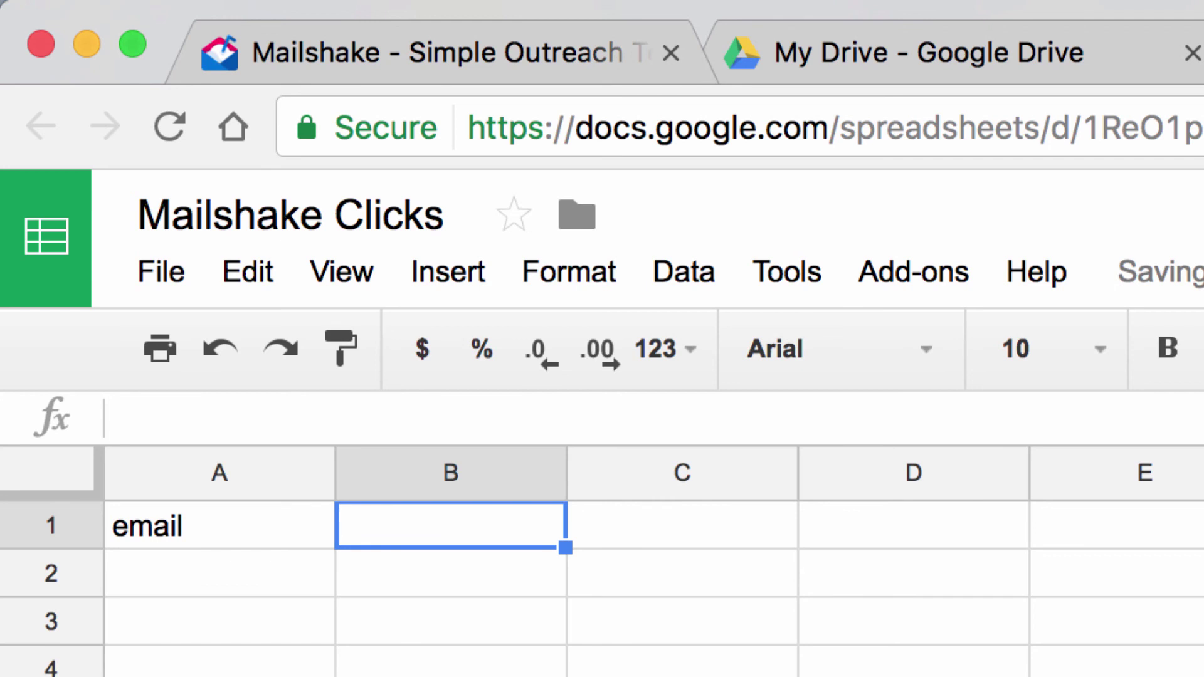
text(link)
key(Tab)
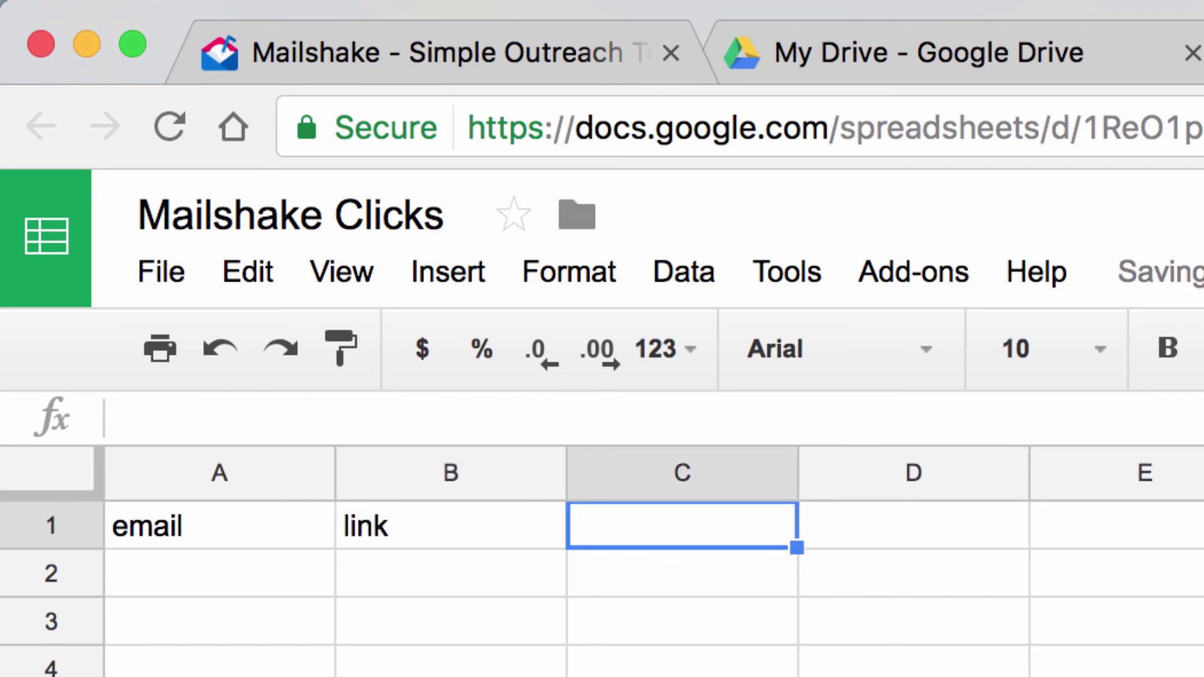
text(date)
key(Return)
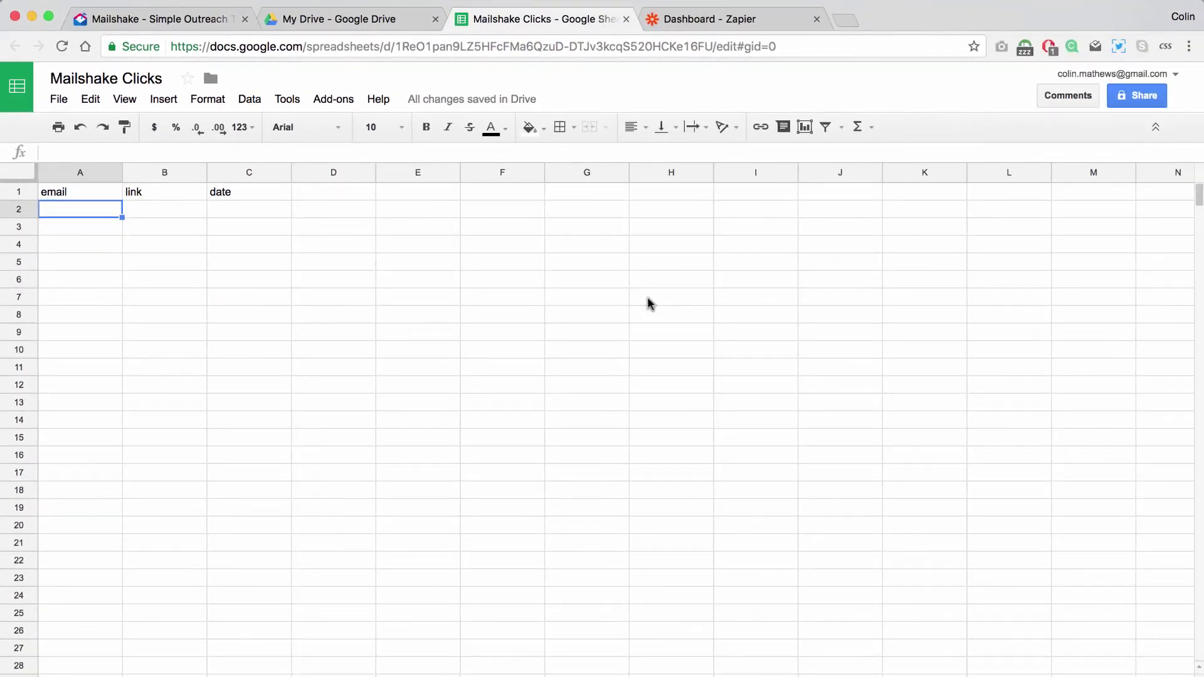
- Create a new zap with a Mailshake New Click trigger using Mailshake Account #1
click(717, 20)
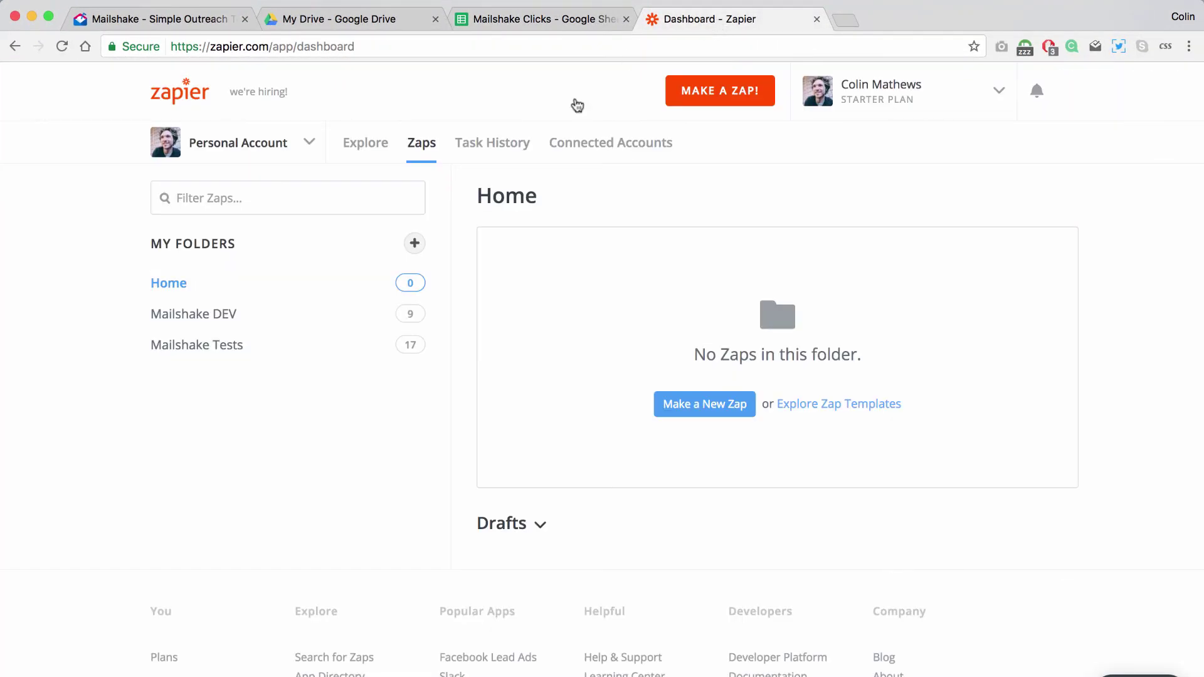
click(706, 404)
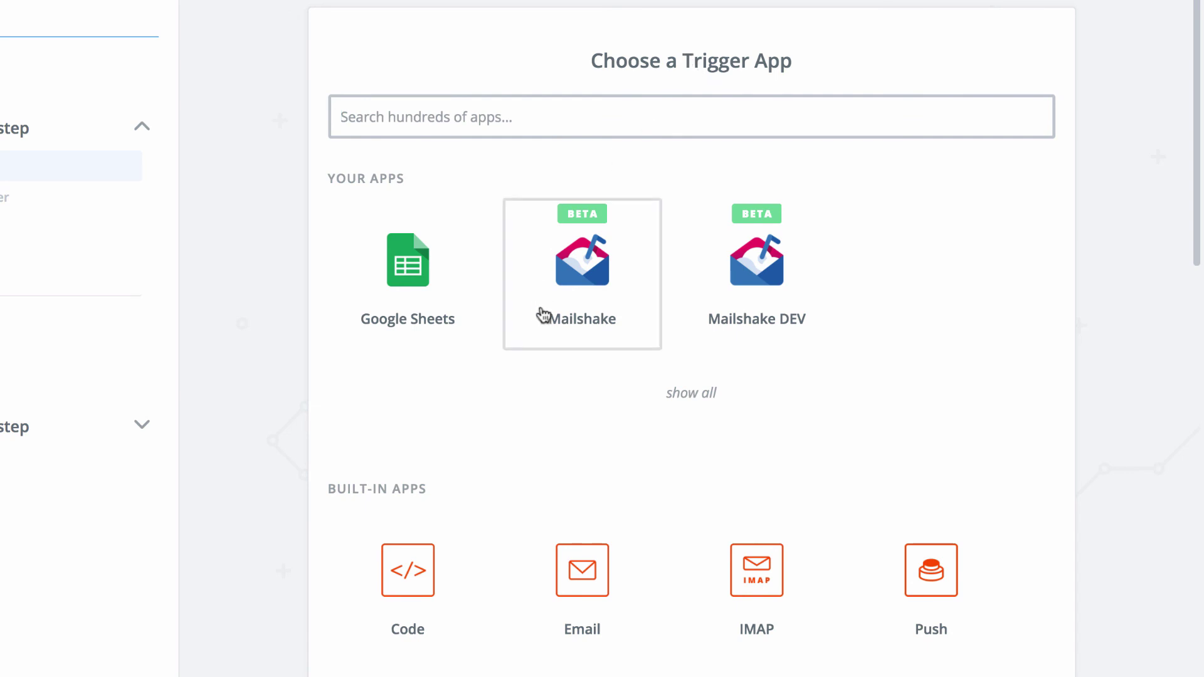
click(584, 306)
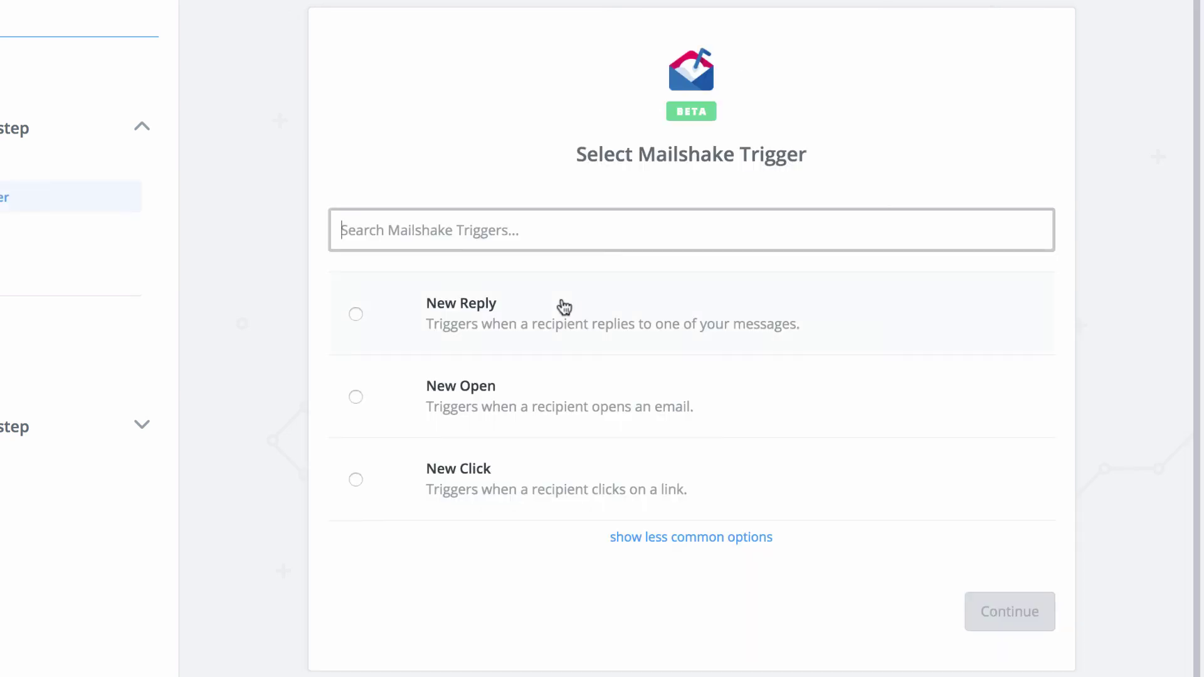
click(502, 499)
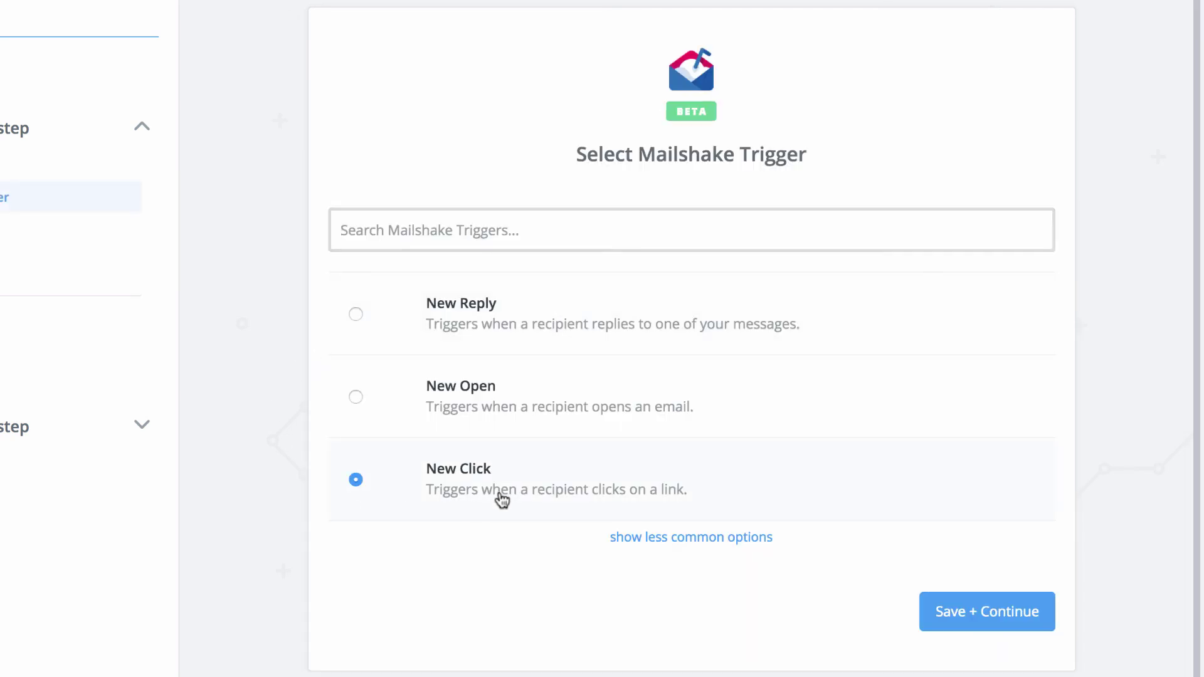
click(960, 610)
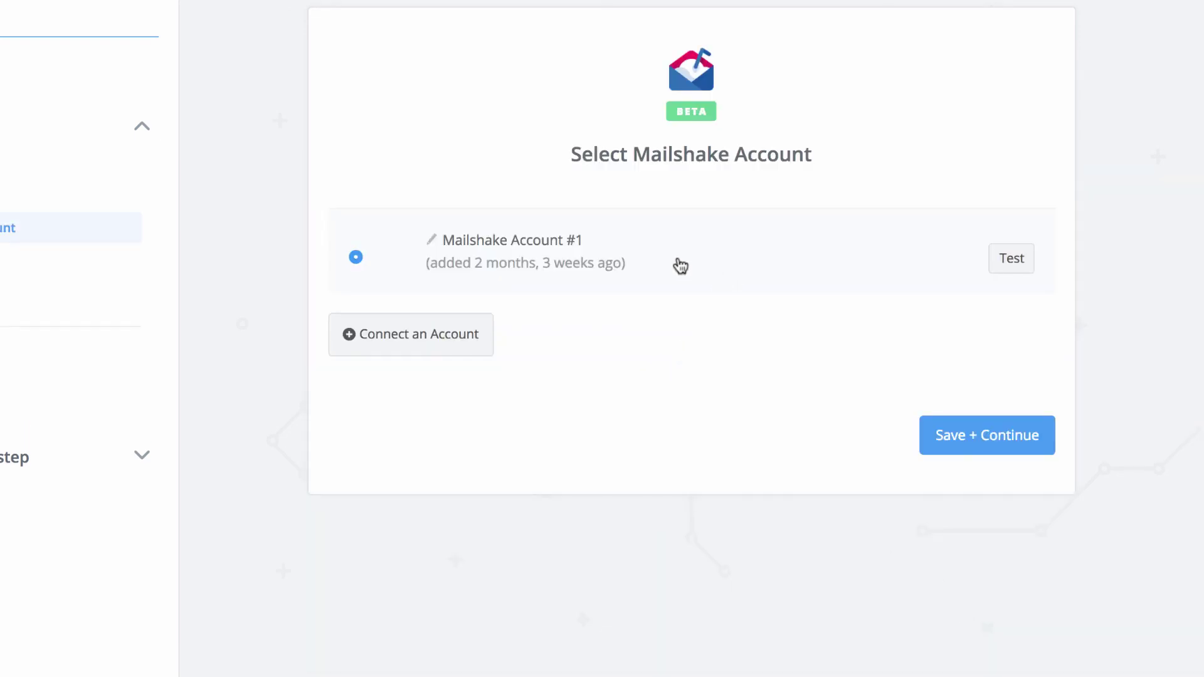
click(949, 446)
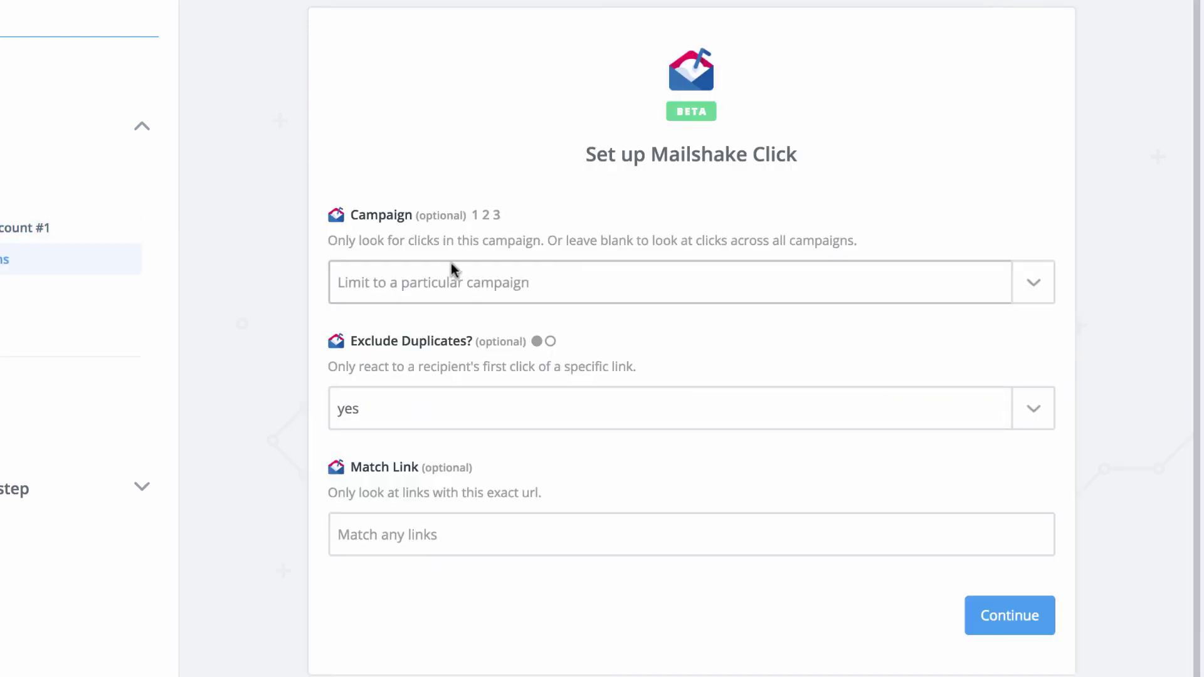
- Limit the New Click trigger to the 'Log Clicks in Google Sheets' campaign
click(495, 284)
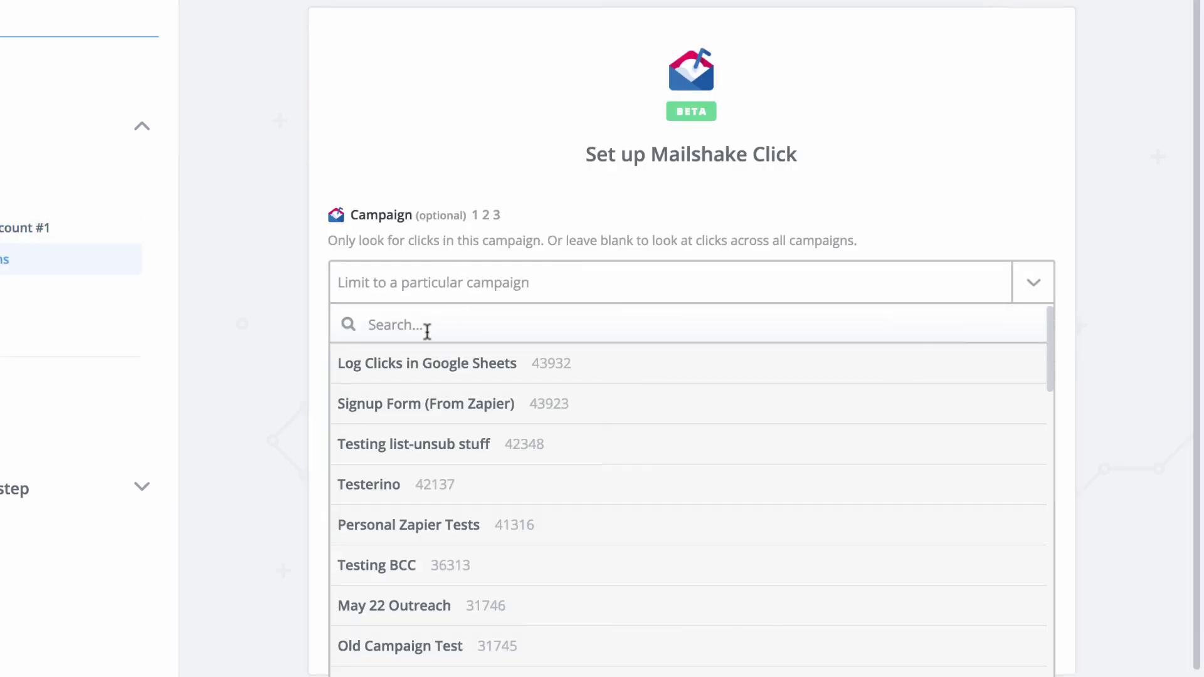
click(450, 363)
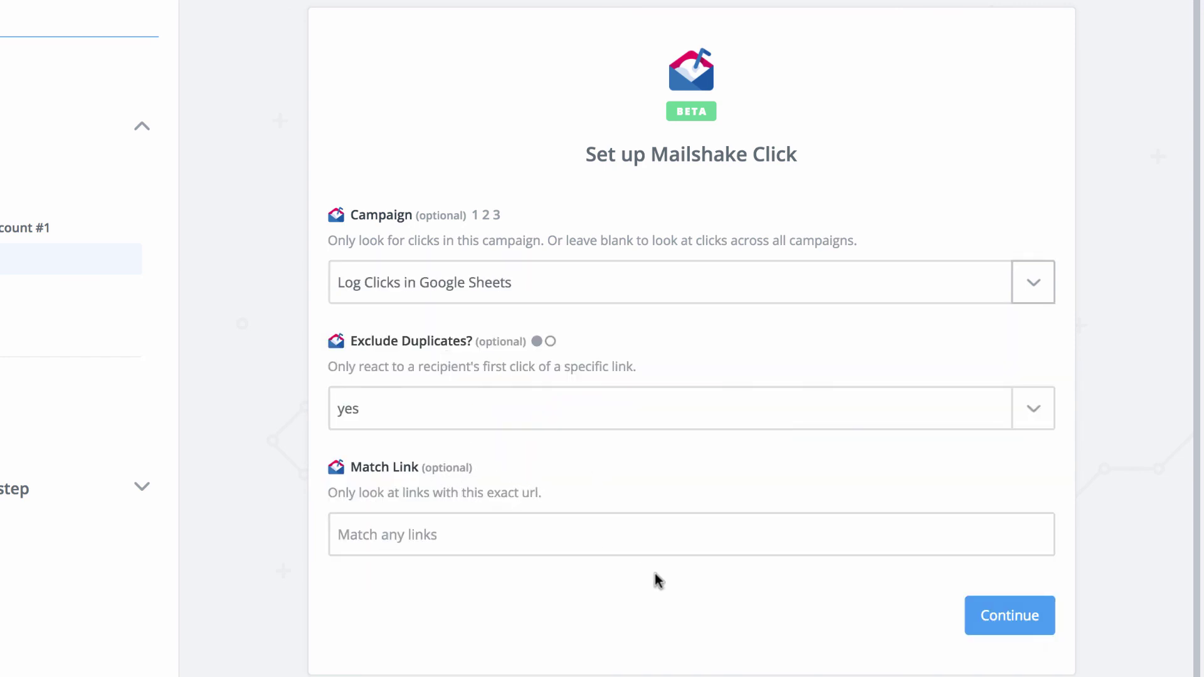
click(973, 616)
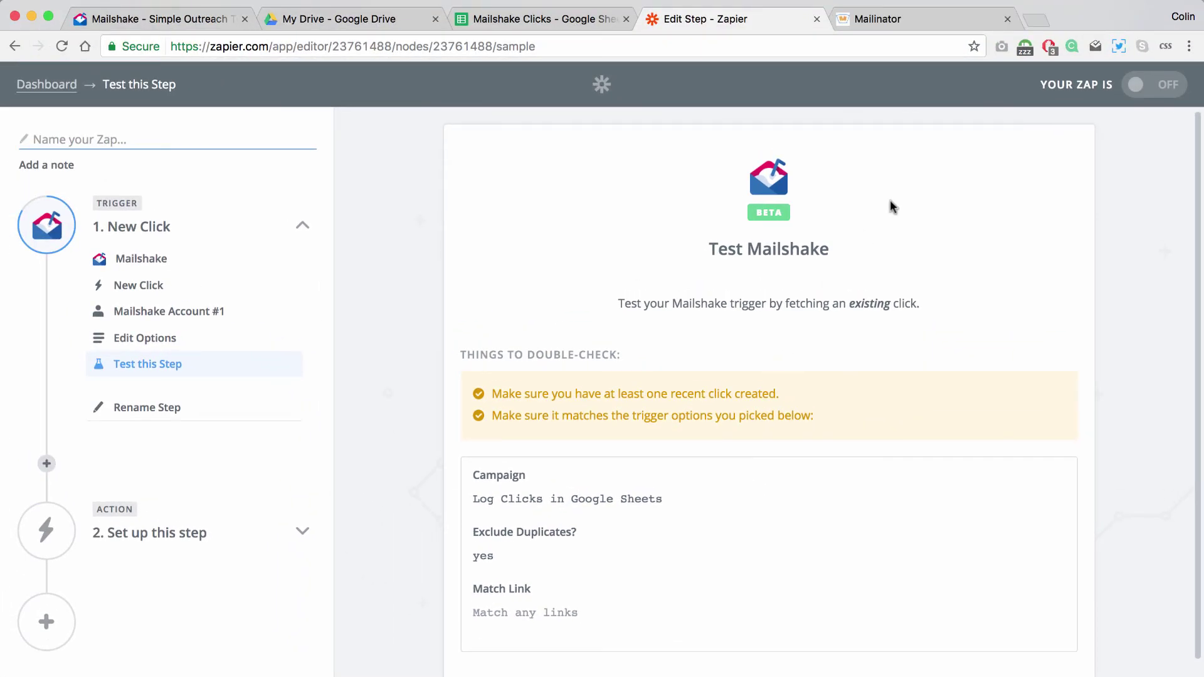
- Click the link in the test email in Mailinator, then close the opened Google page
click(883, 18)
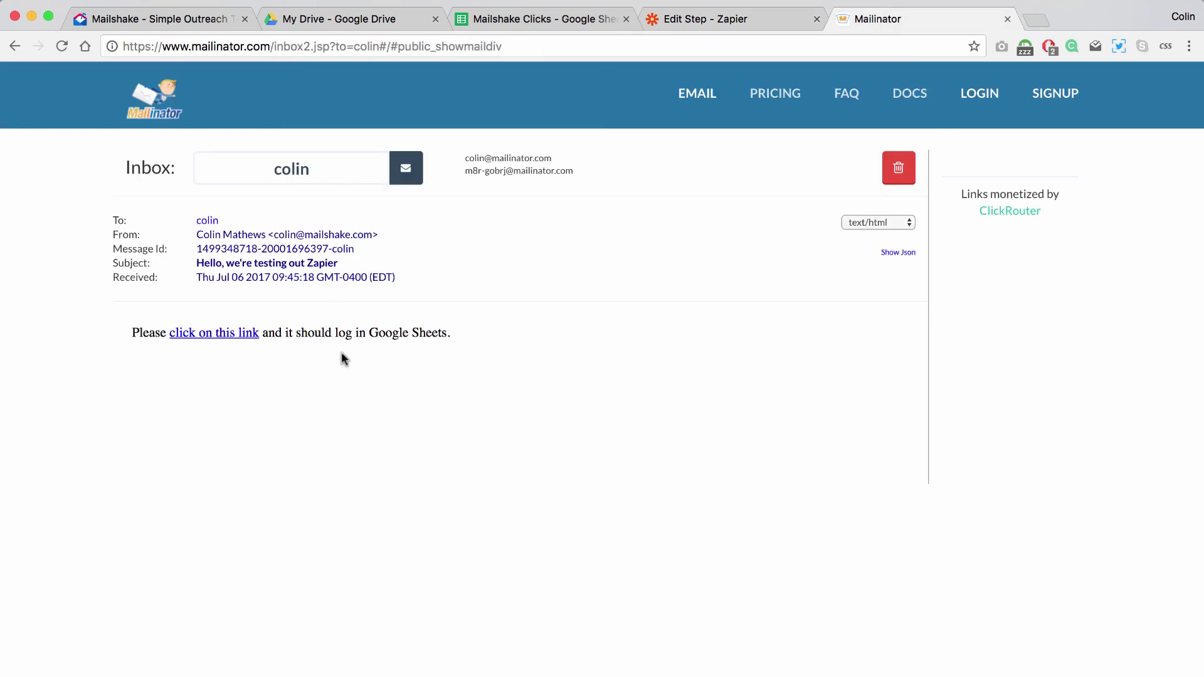
click(216, 337)
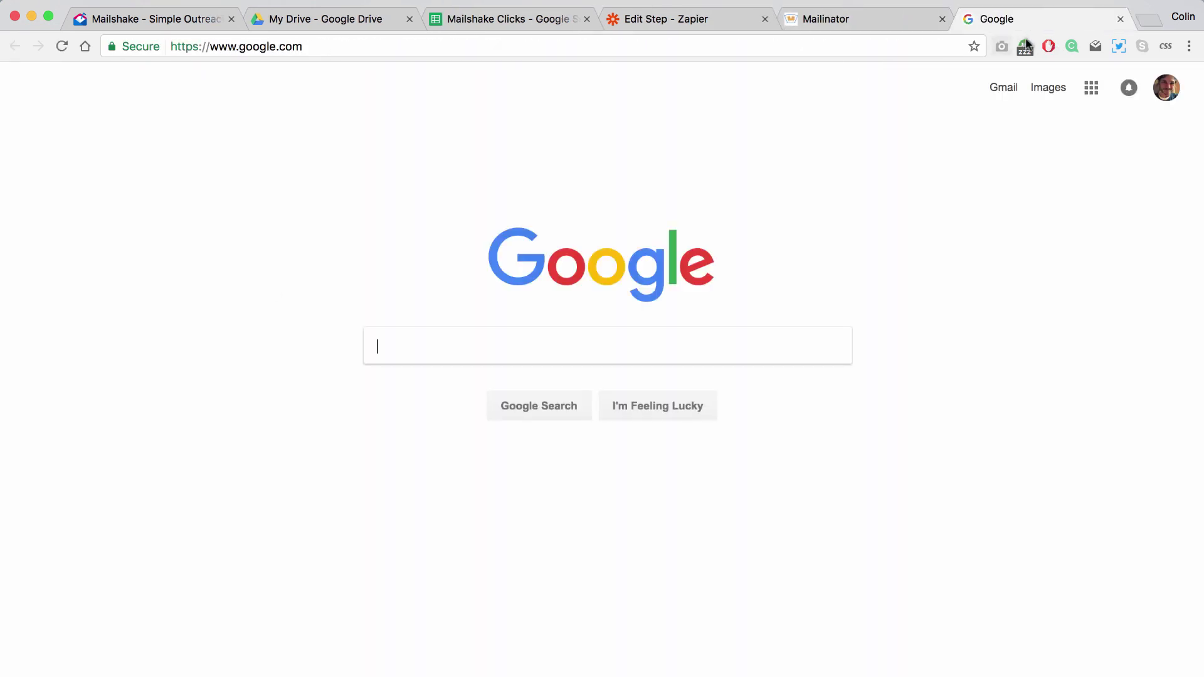
click(1121, 19)
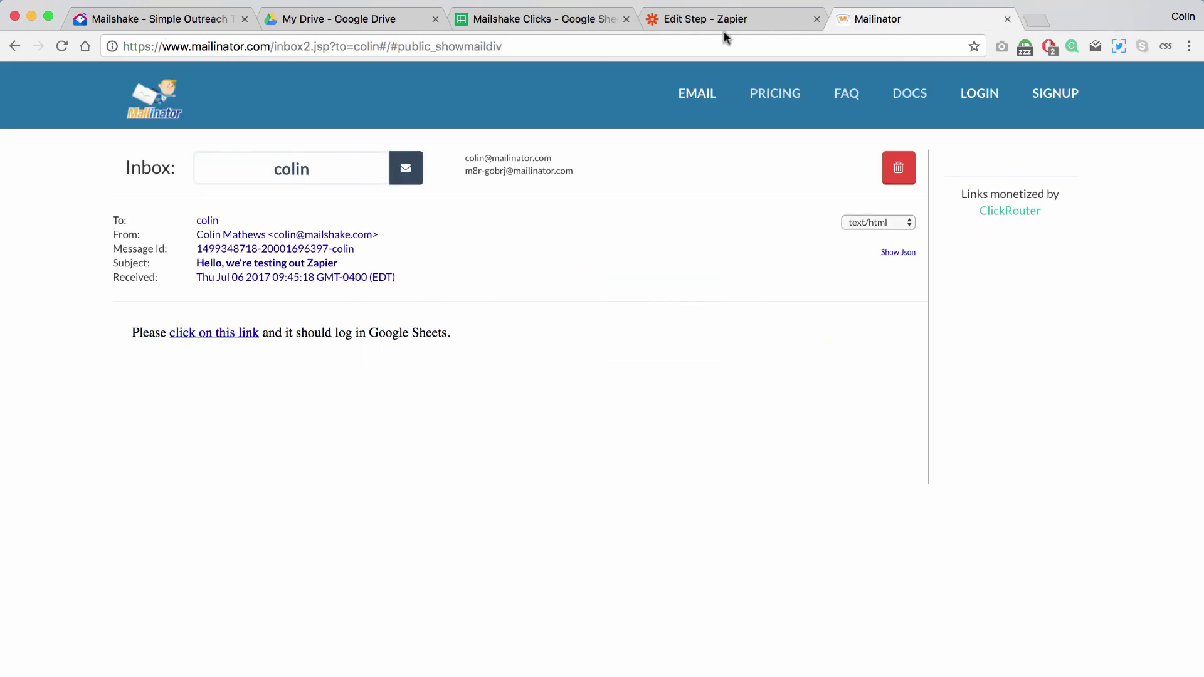
- Fetch the google.com test click as the trigger sample, review its data, and continue
click(724, 25)
scroll(679, 439, down, 3)
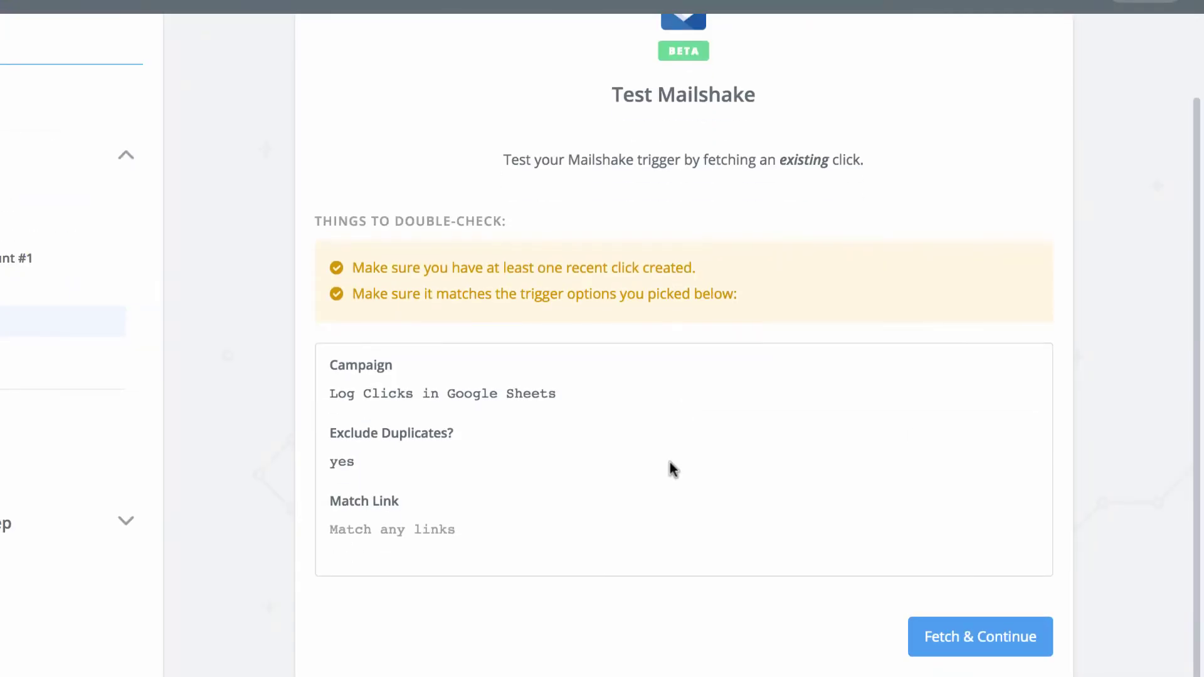
click(953, 637)
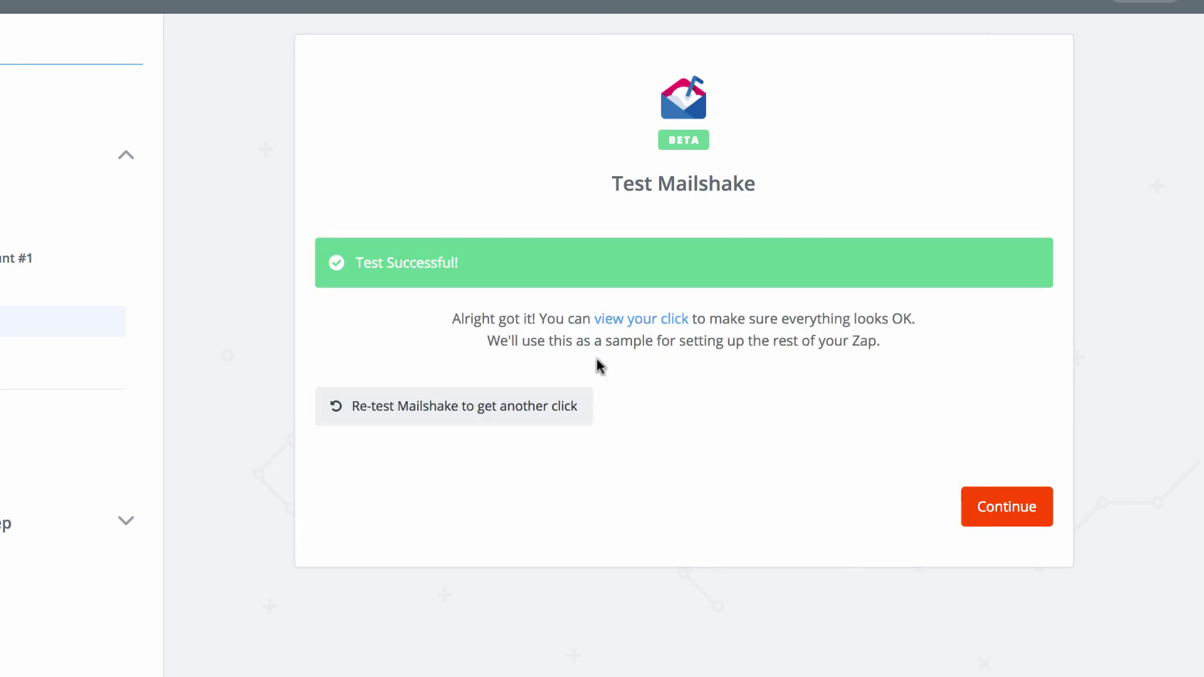
click(635, 321)
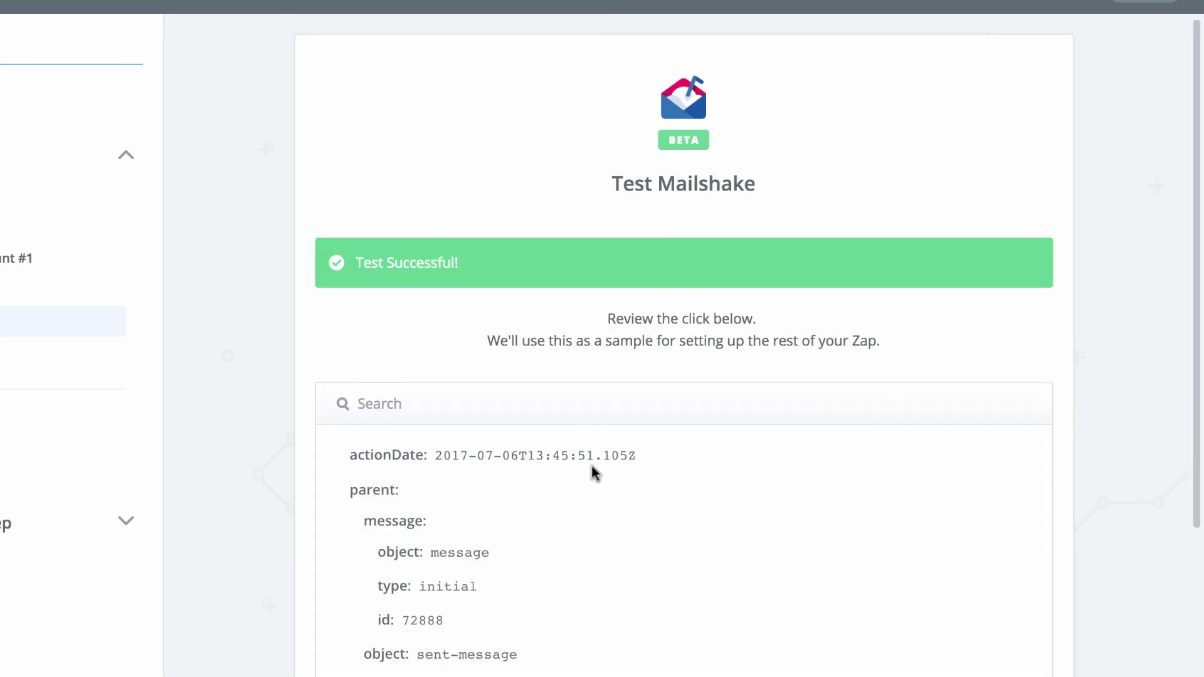
scroll(594, 473, down, 5)
scroll(502, 611, down, 10)
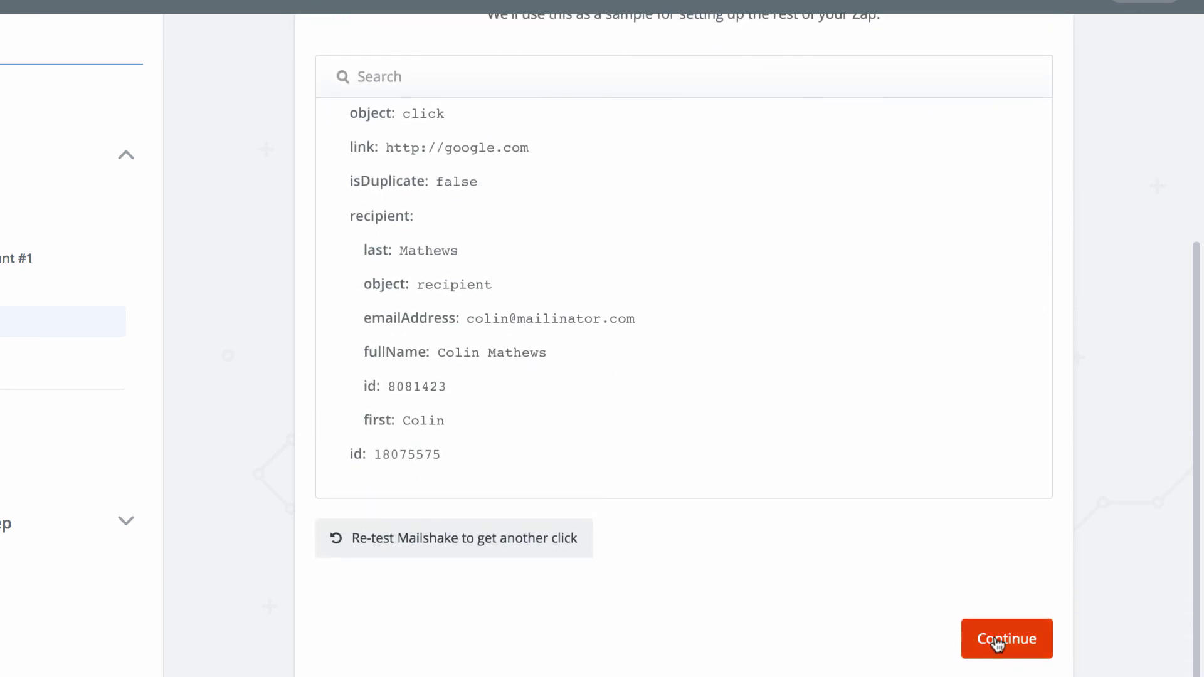
click(997, 639)
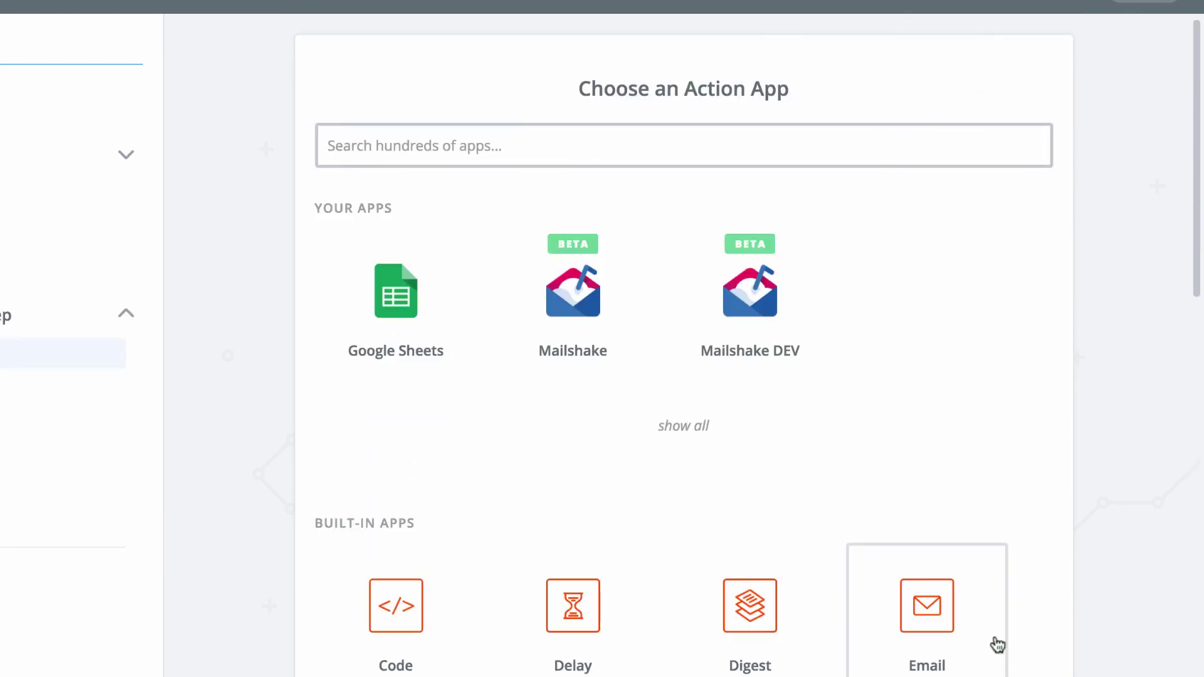
- Set the action to Google Sheets Create Spreadsheet Row using Google Sheets Account #1
click(384, 295)
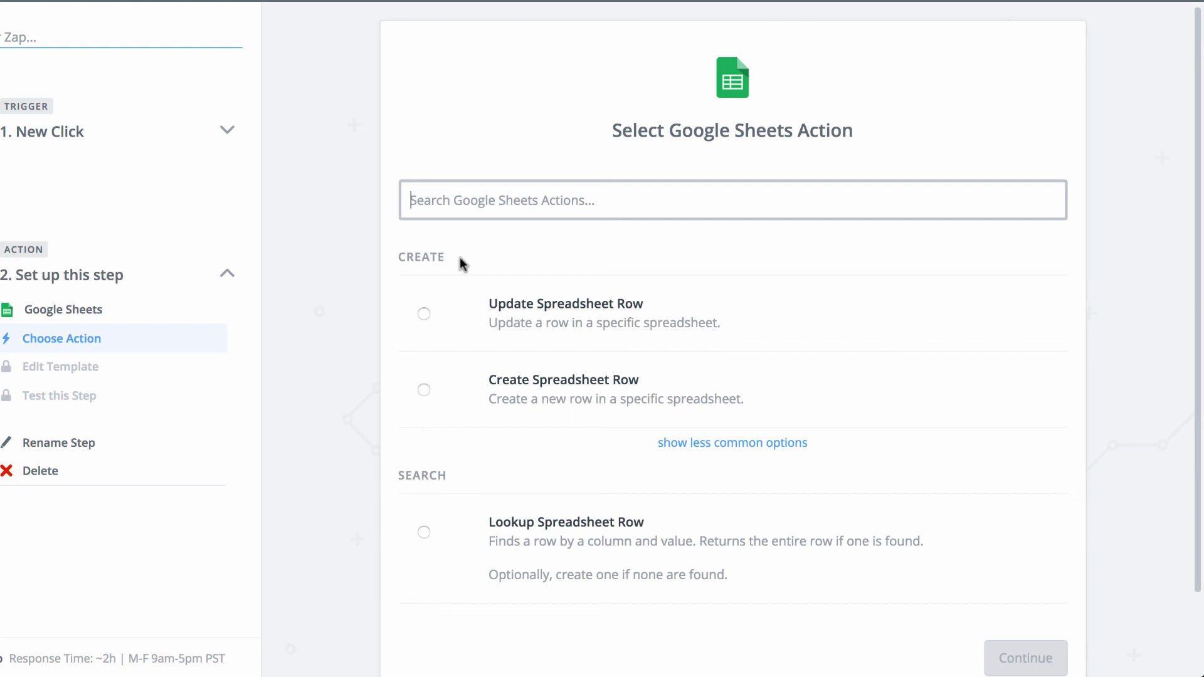
click(555, 395)
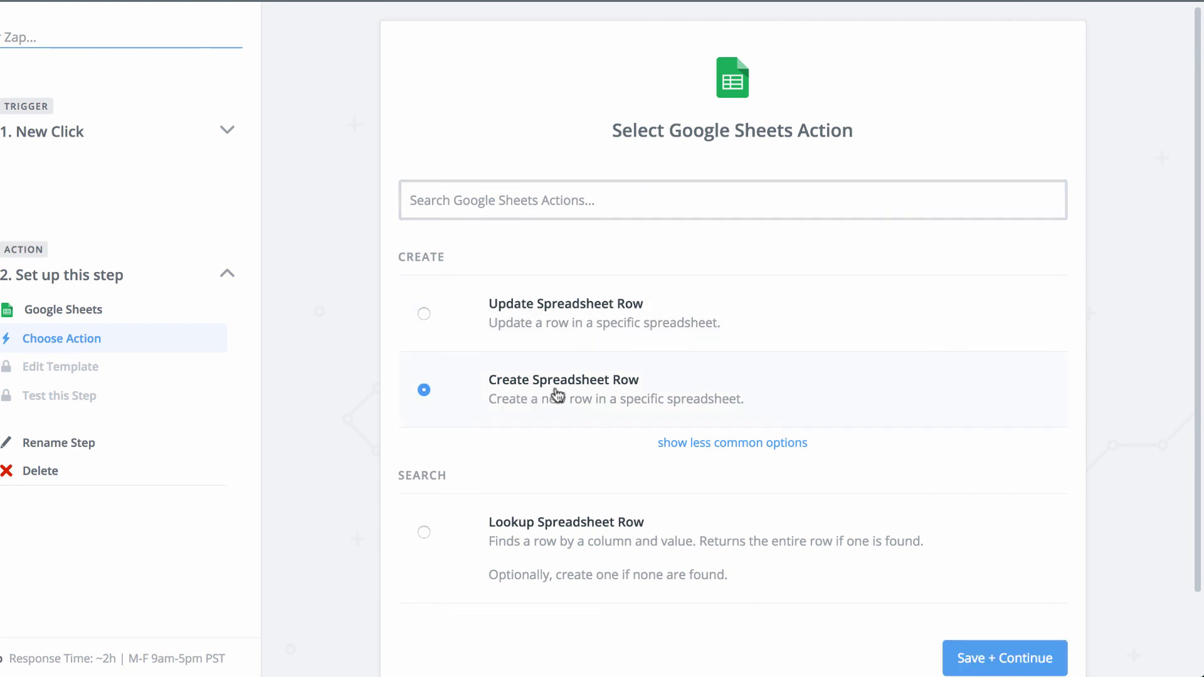
click(981, 658)
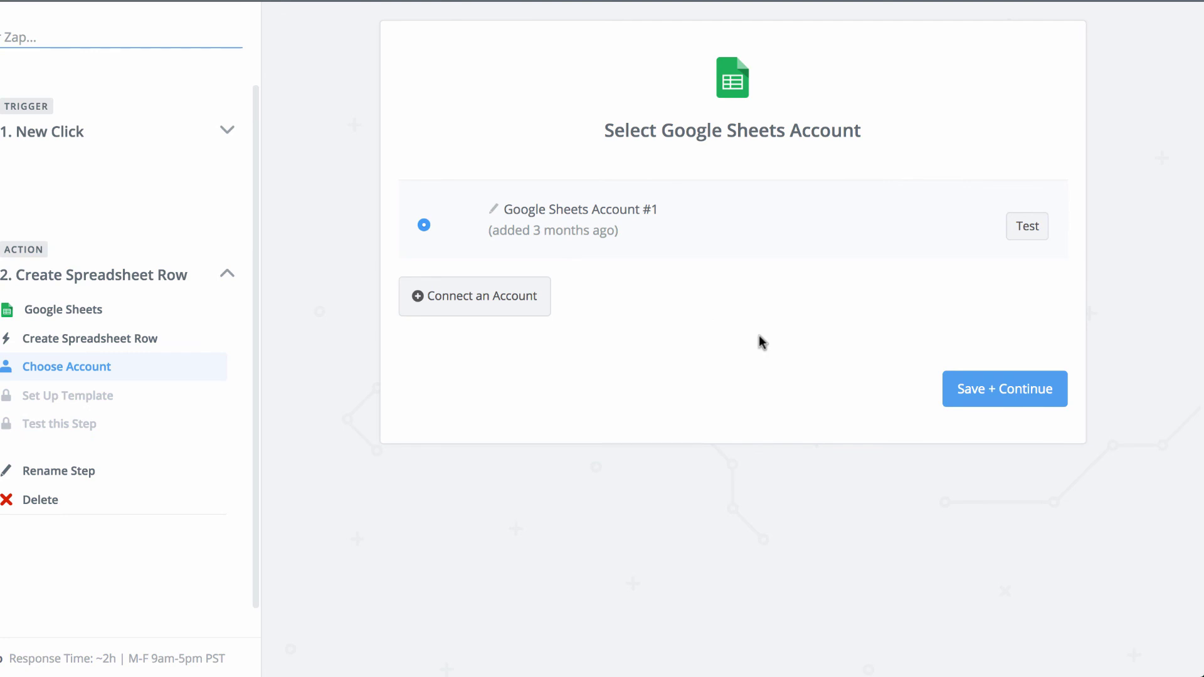
click(973, 386)
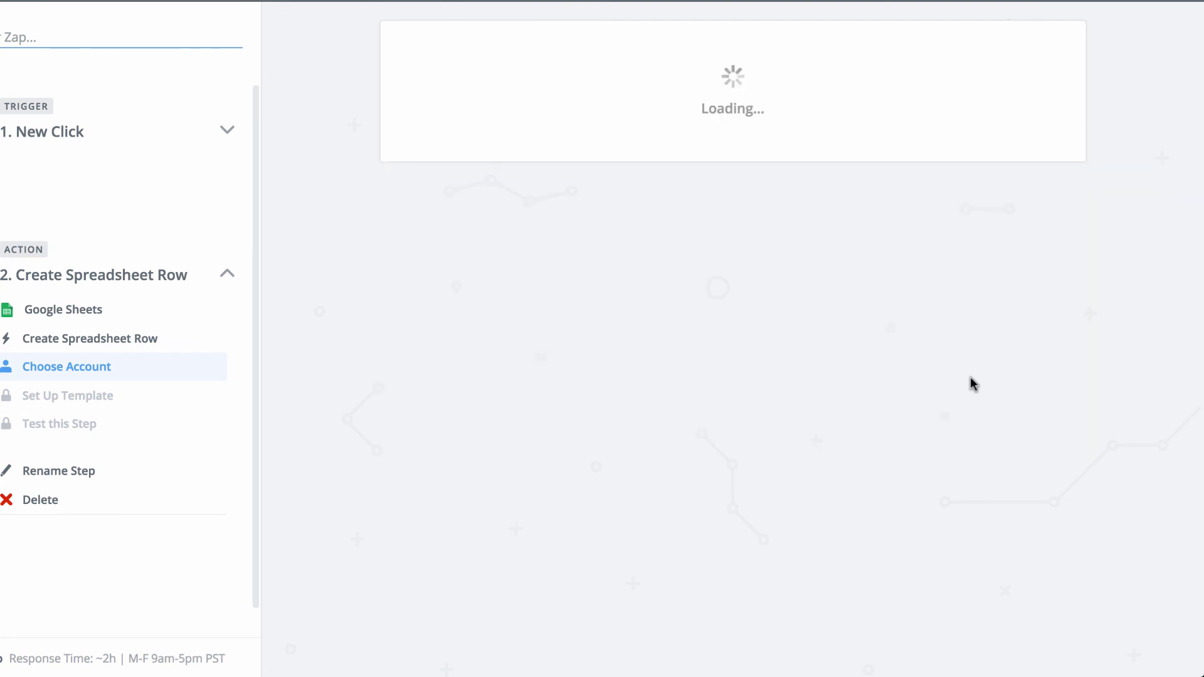
click(612, 220)
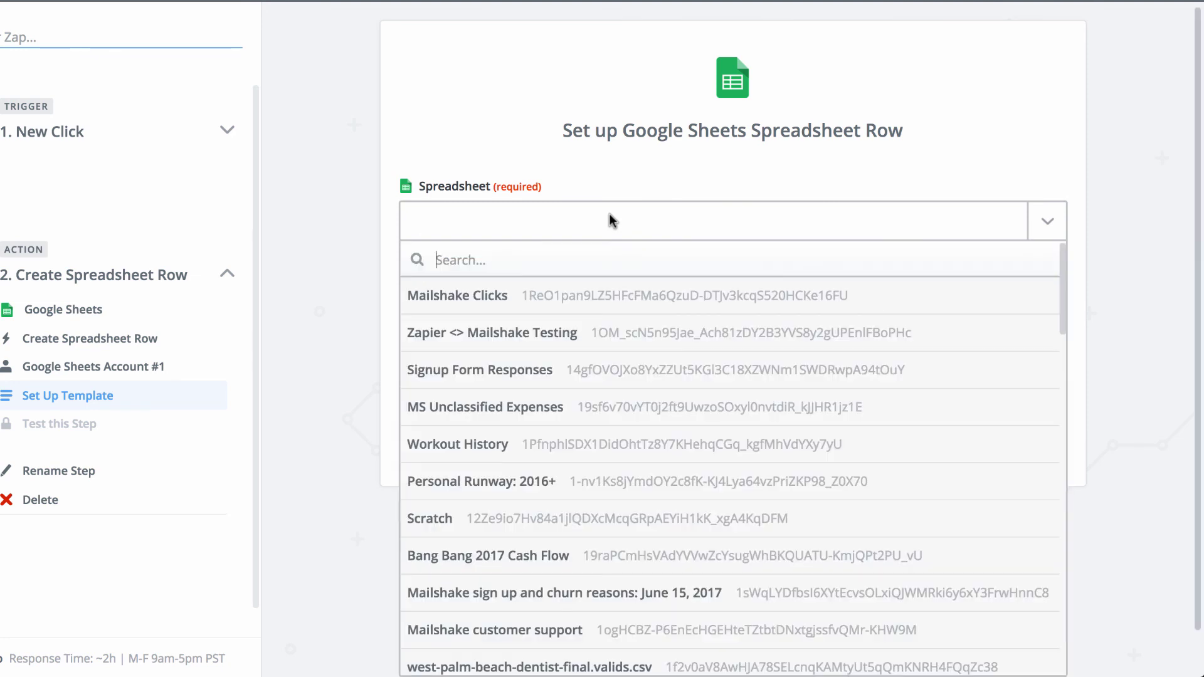
- Target Sheet1 of the Mailshake Clicks spreadsheet
click(439, 298)
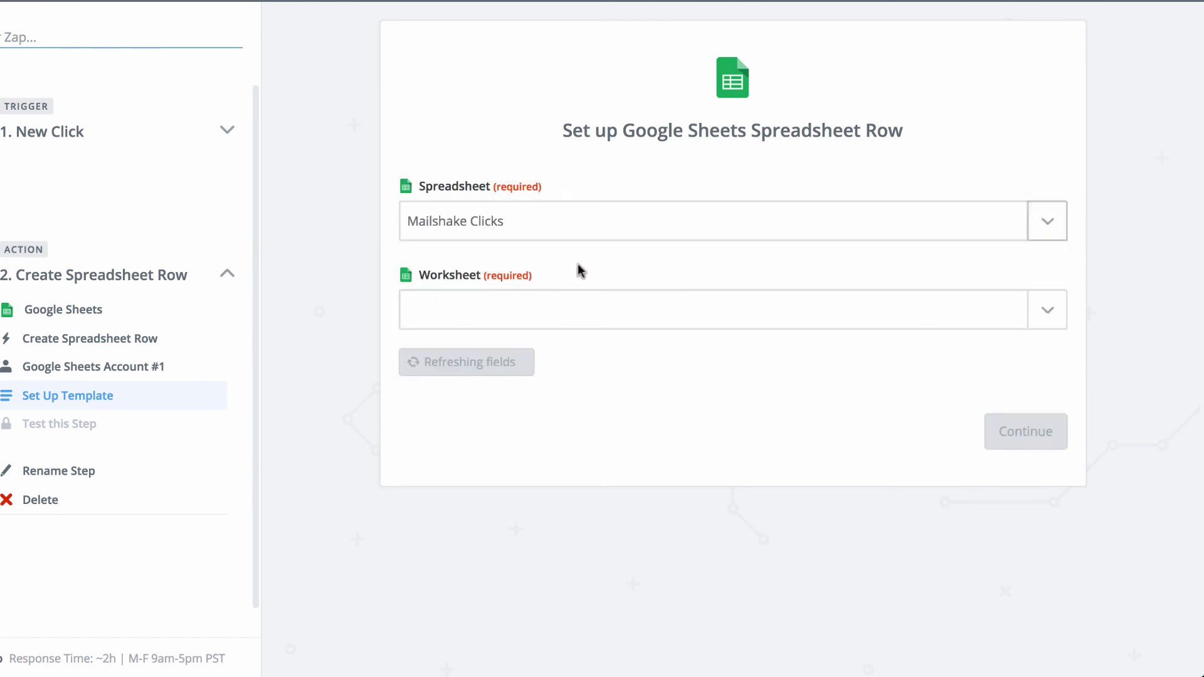
click(669, 311)
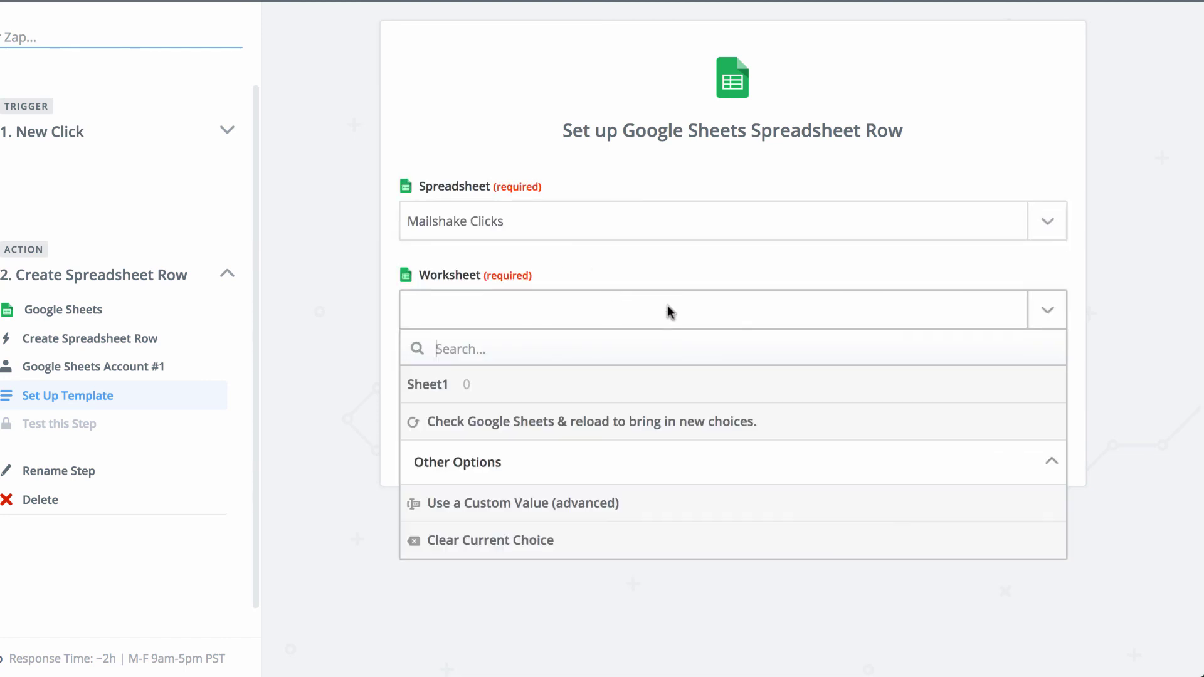
click(451, 394)
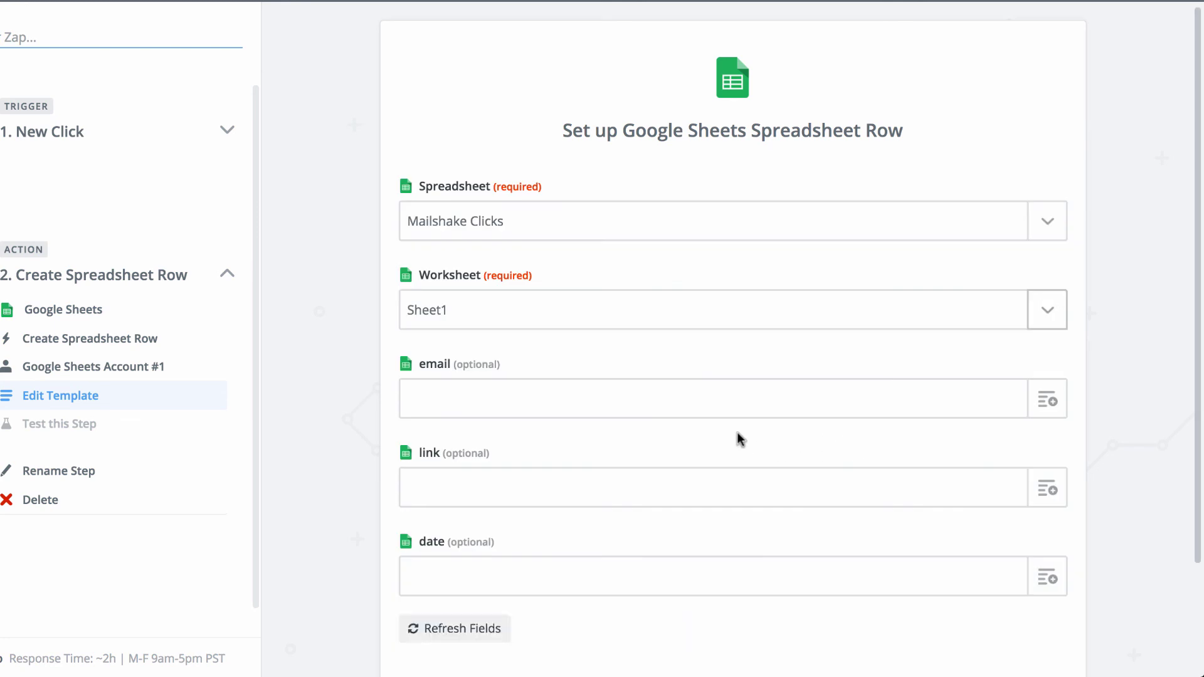
- Map email, link and date to Recipient Email Address, Link and Click Date
scroll(877, 447, down, 2)
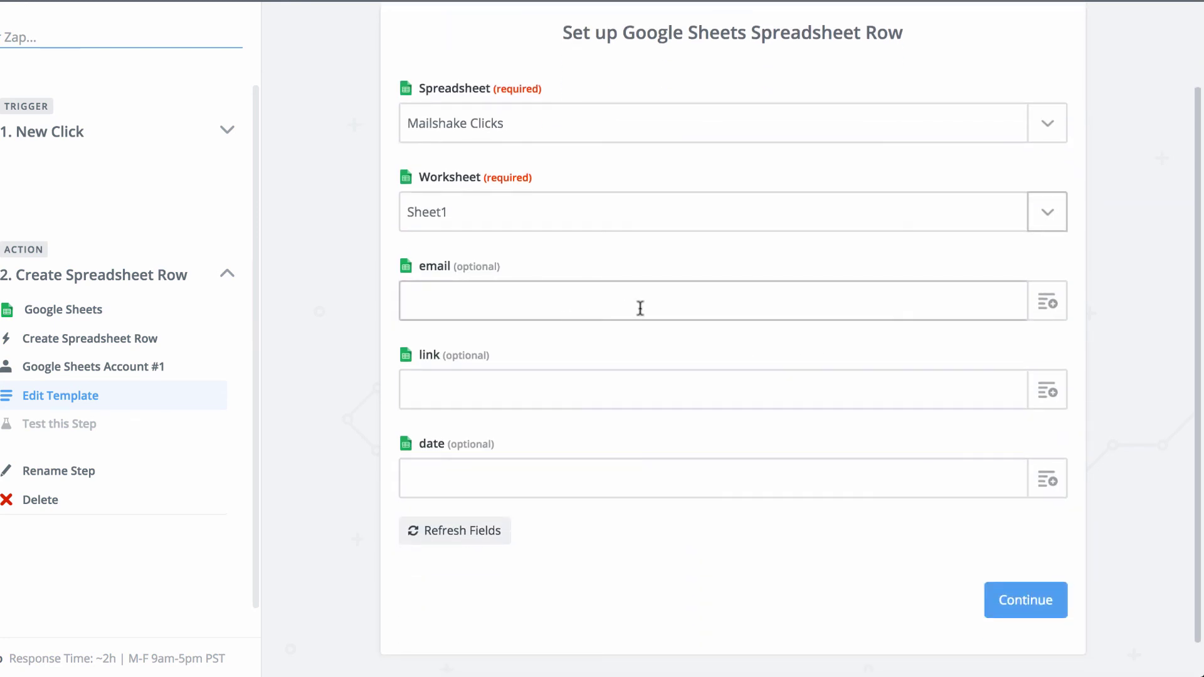
click(1046, 302)
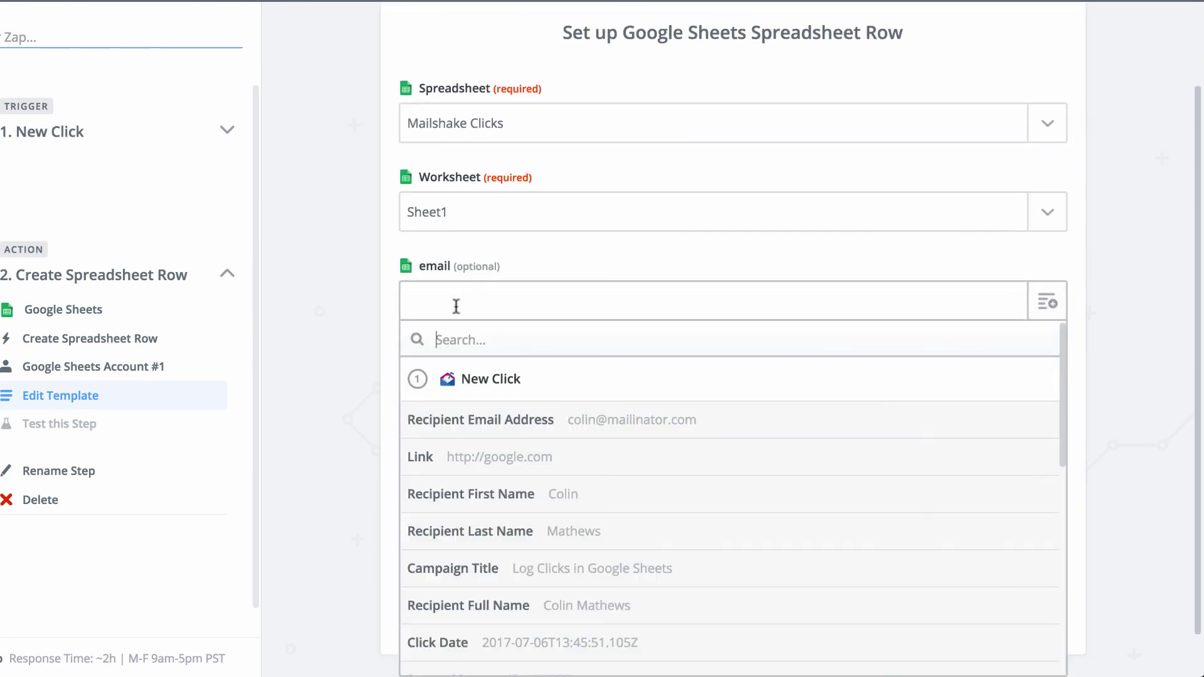
click(493, 420)
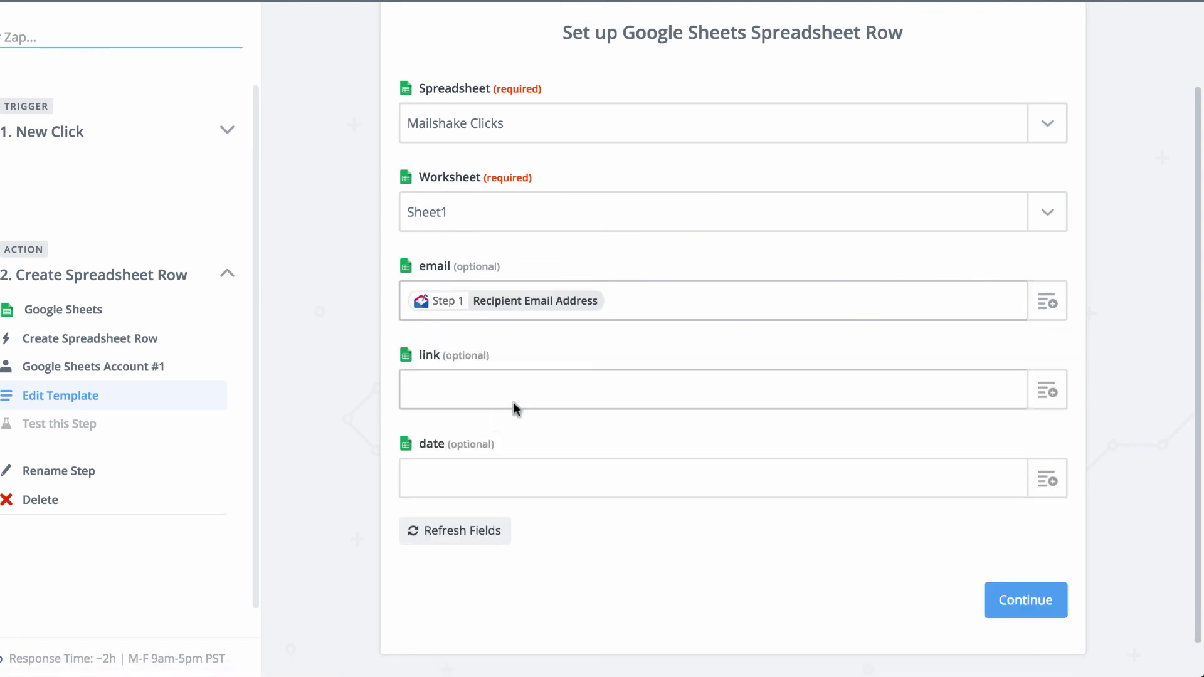
click(1051, 404)
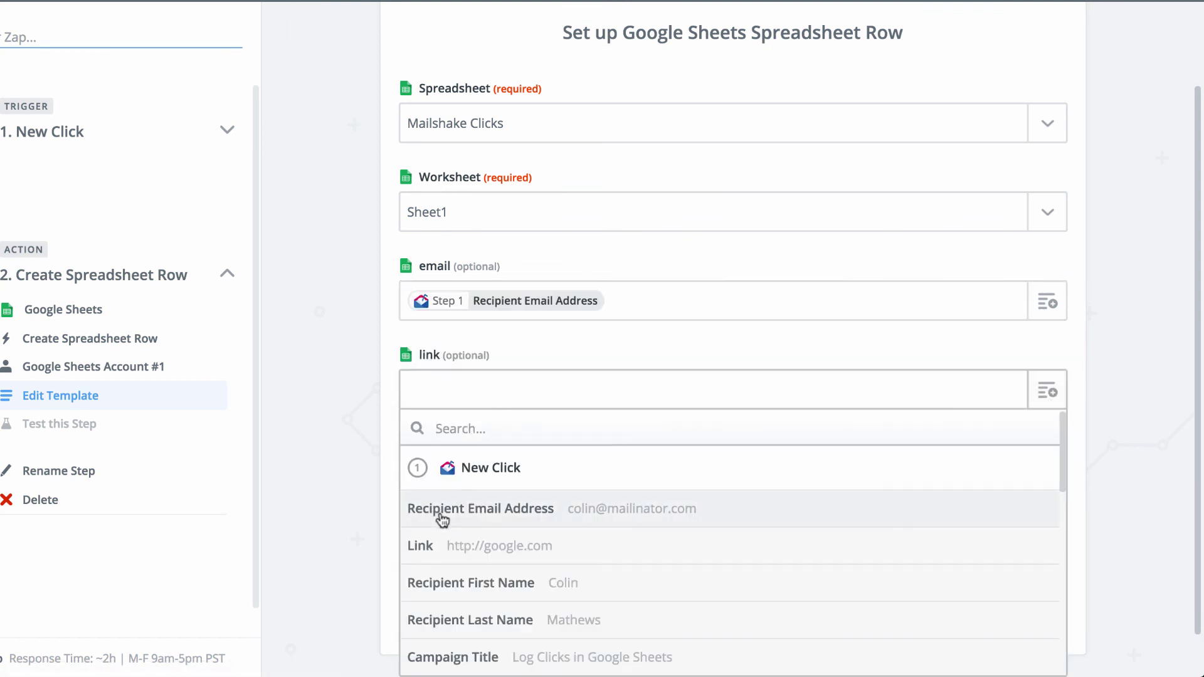
click(450, 547)
scroll(597, 508, down, 1)
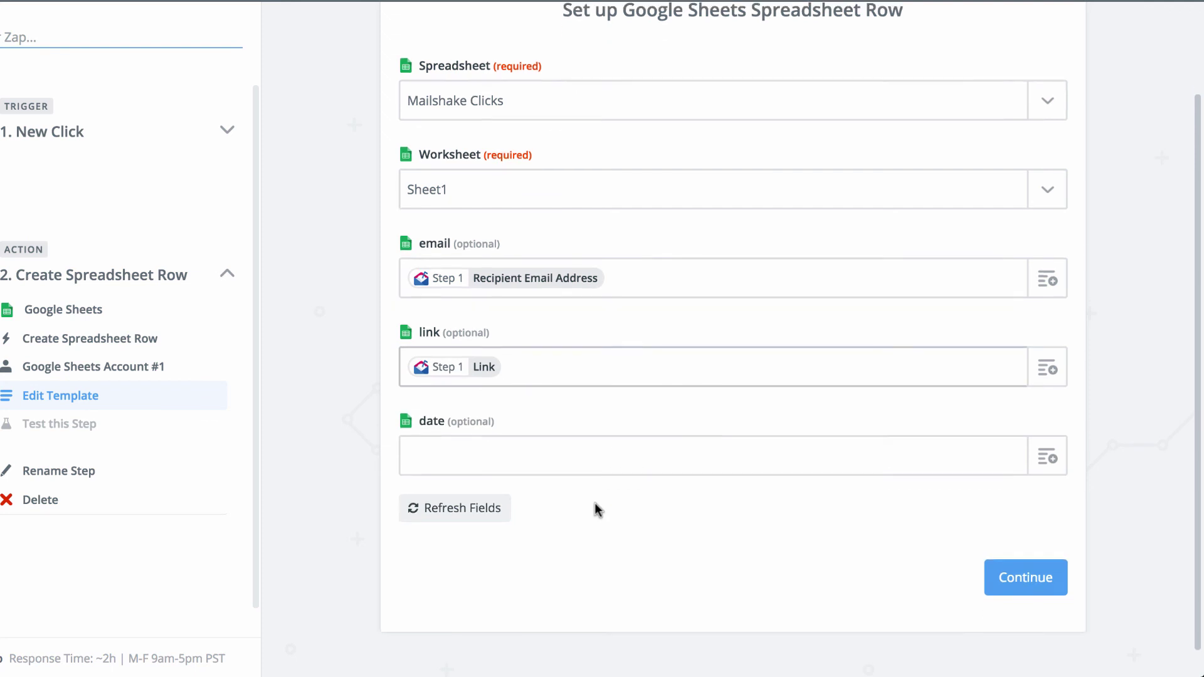
click(1049, 445)
scroll(653, 478, down, 5)
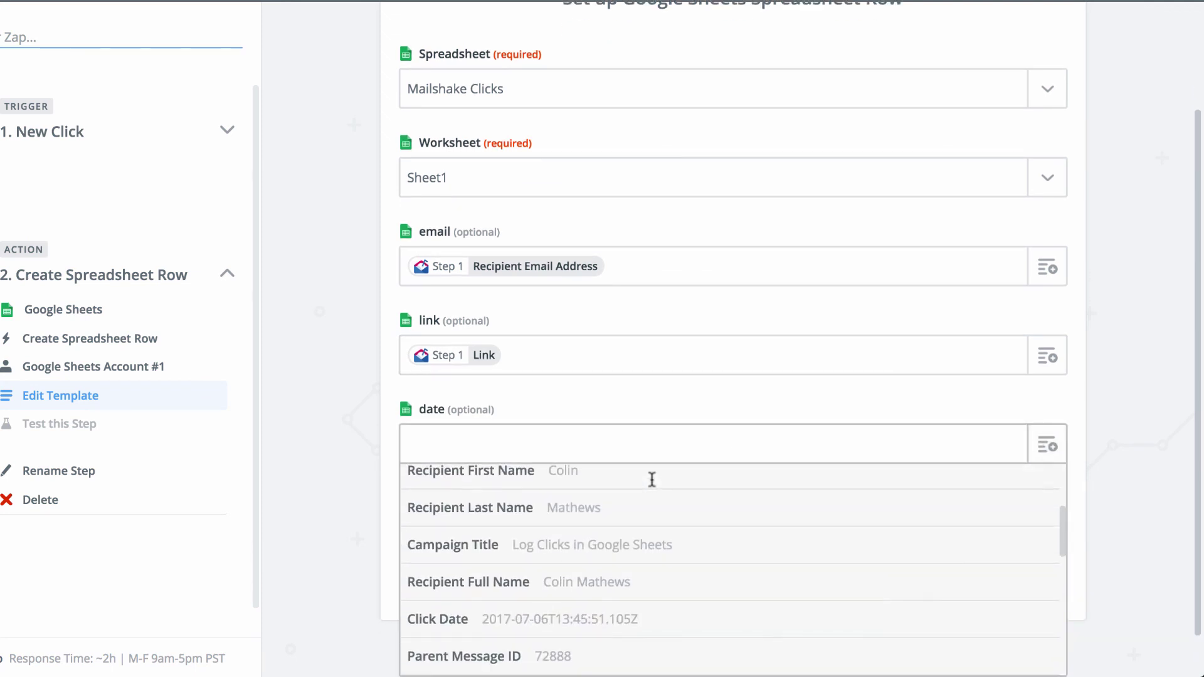
click(575, 571)
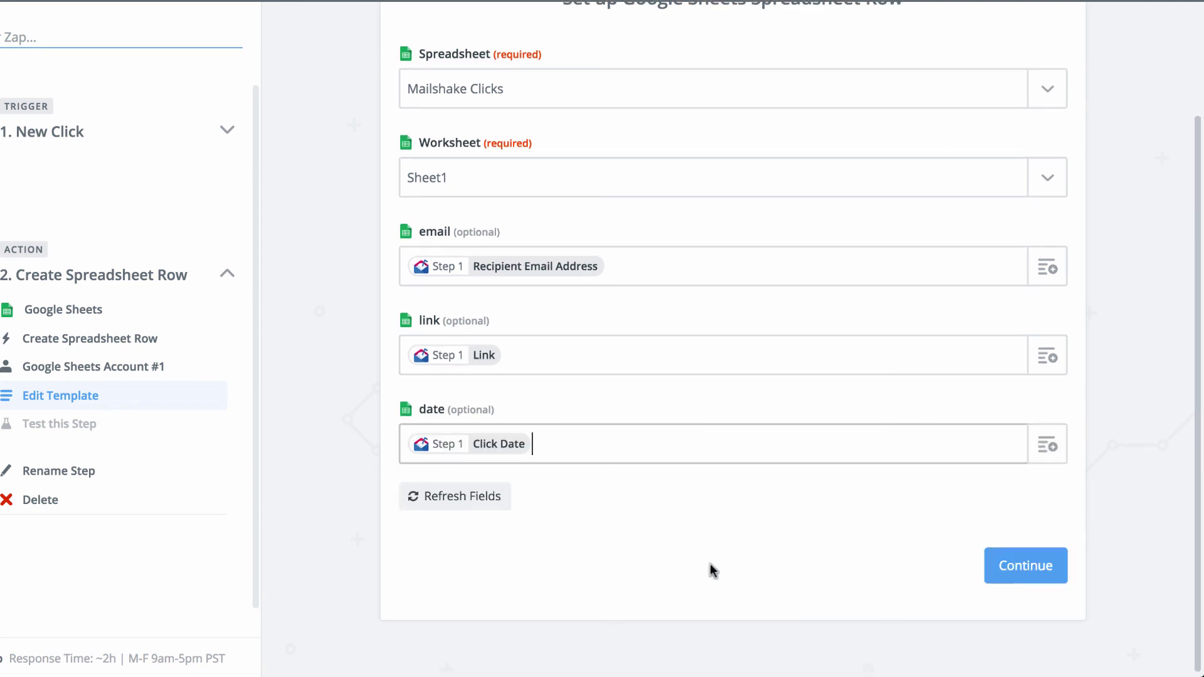
- Create a test row from the sample click and check it in the Mailshake Clicks sheet
click(1019, 567)
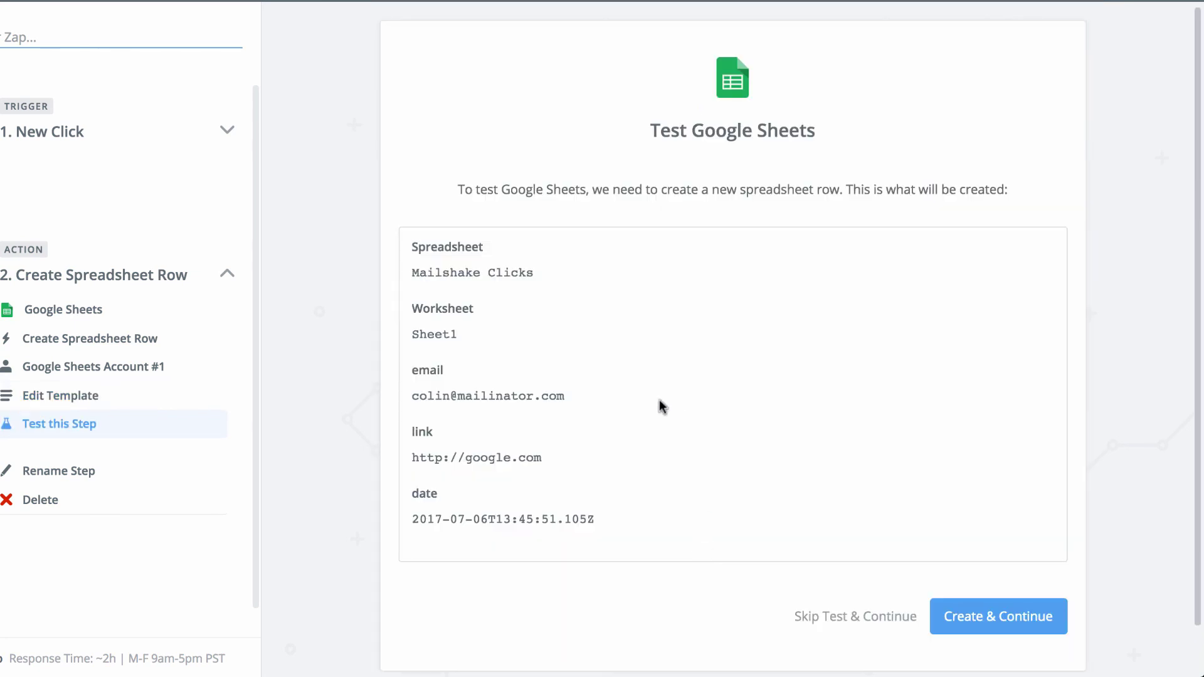
click(1001, 618)
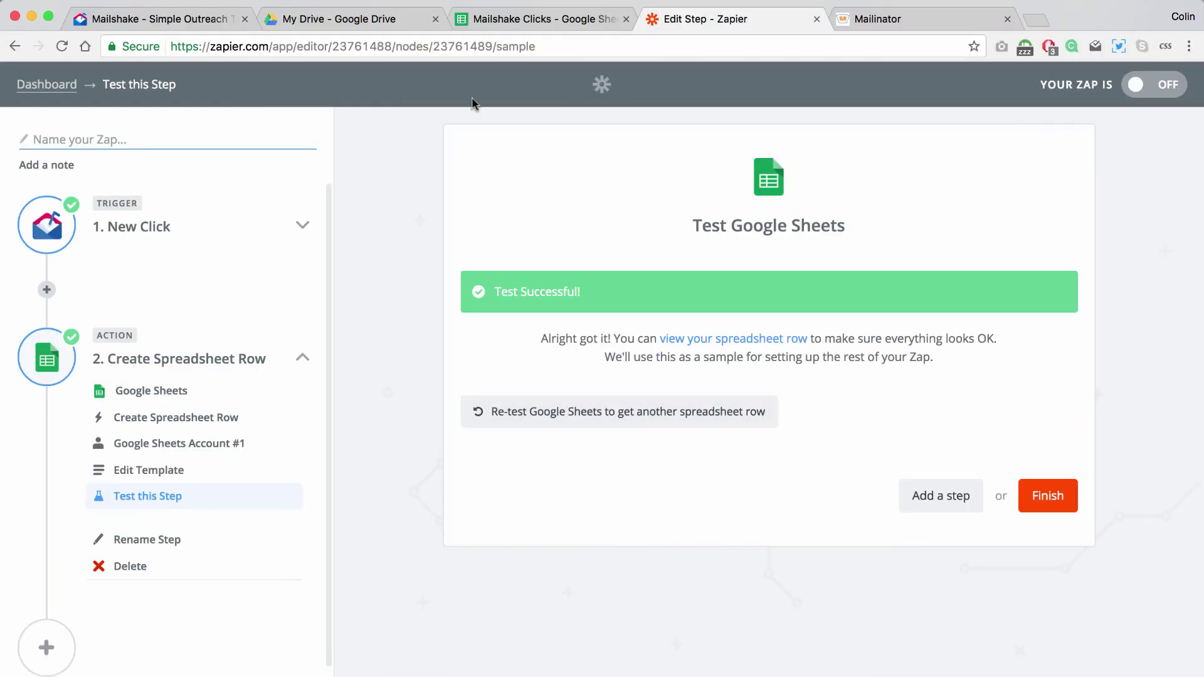
click(503, 22)
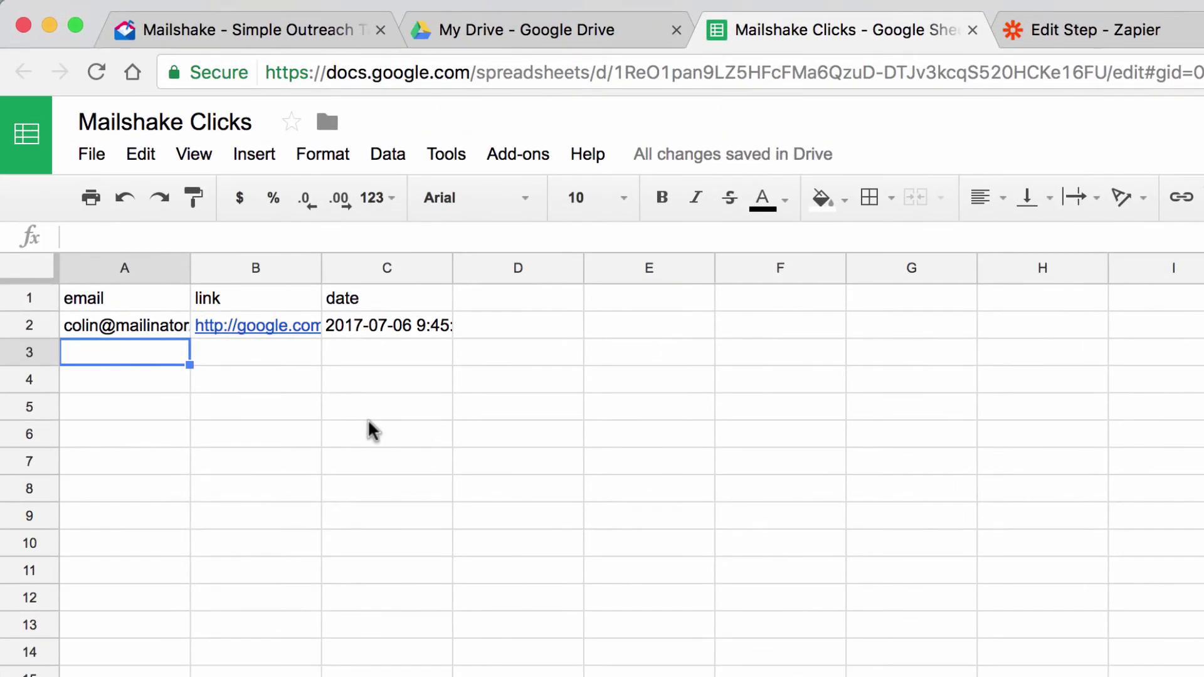
click(156, 383)
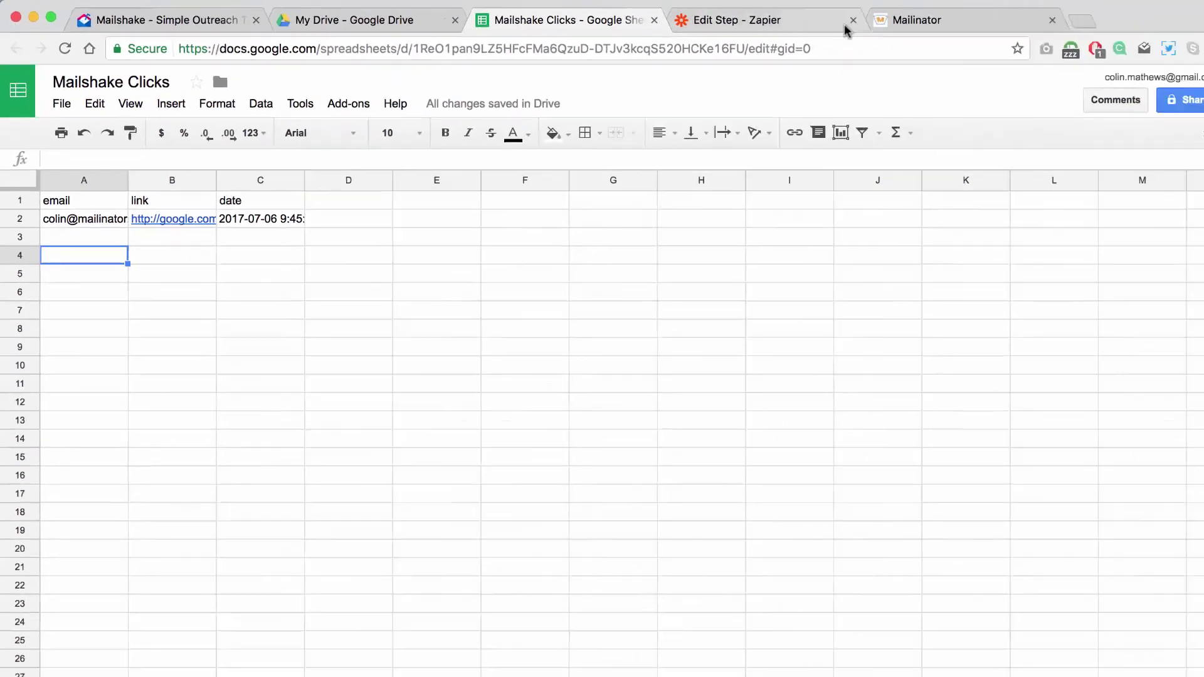
- Finish the Mailshake-to-Google-Sheets zap, name it 'Log Mailshake Clicks', and switch it ON
click(800, 25)
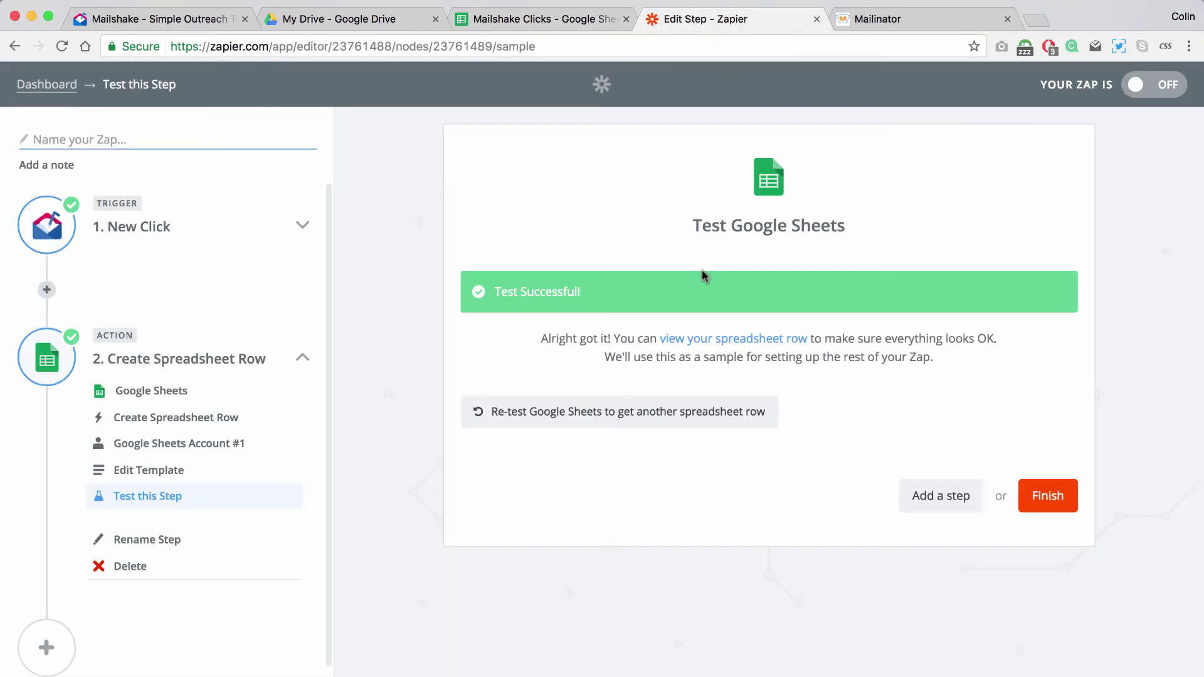
click(1052, 491)
click(730, 308)
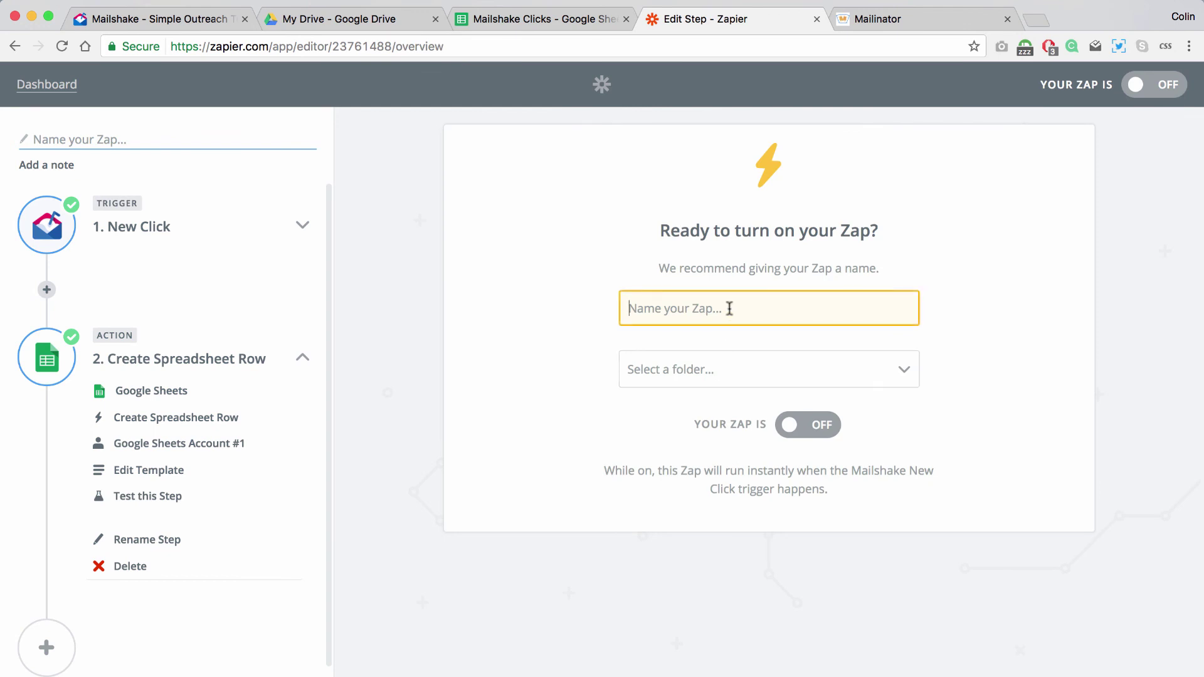
text(Trac)
key(BackSpace)
key(BackSpace)
key(BackSpace)
key(BackSpace)
text(L)
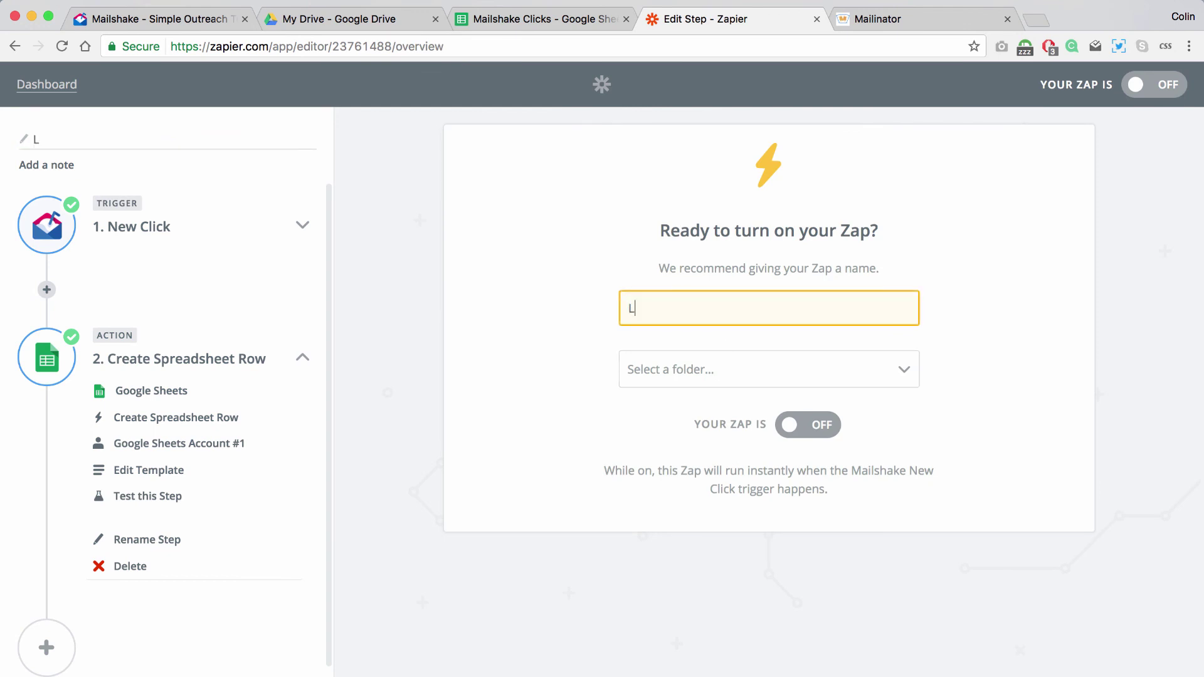
text(og Mailshake Clicks)
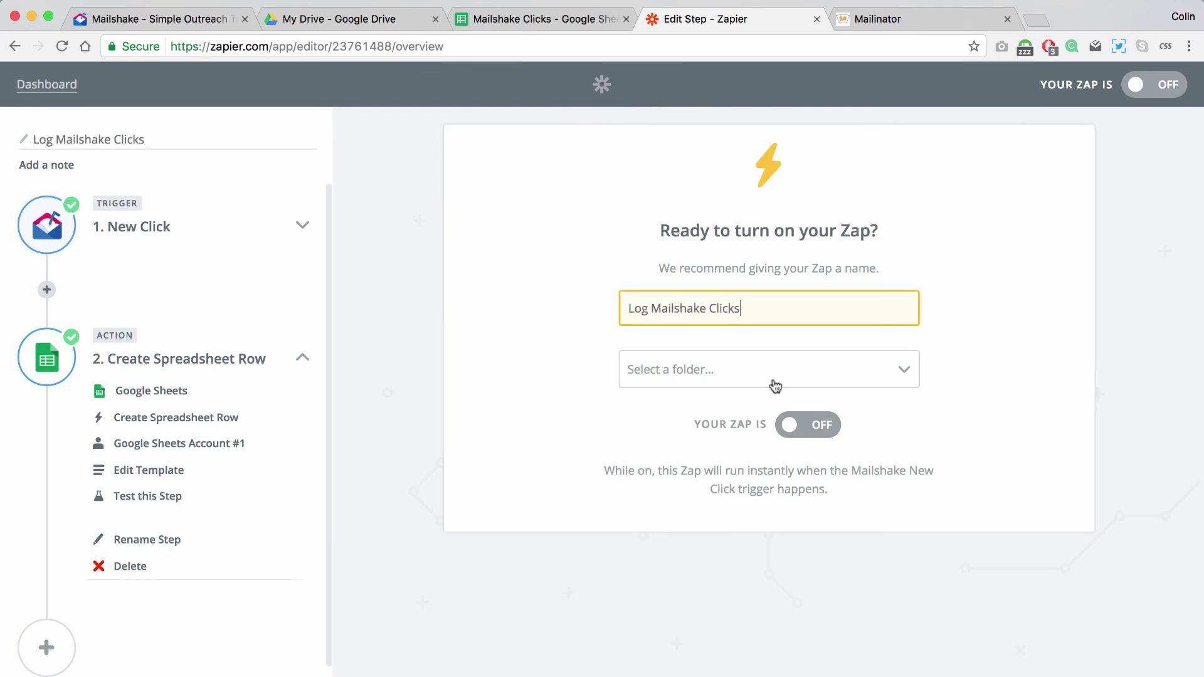
click(804, 426)
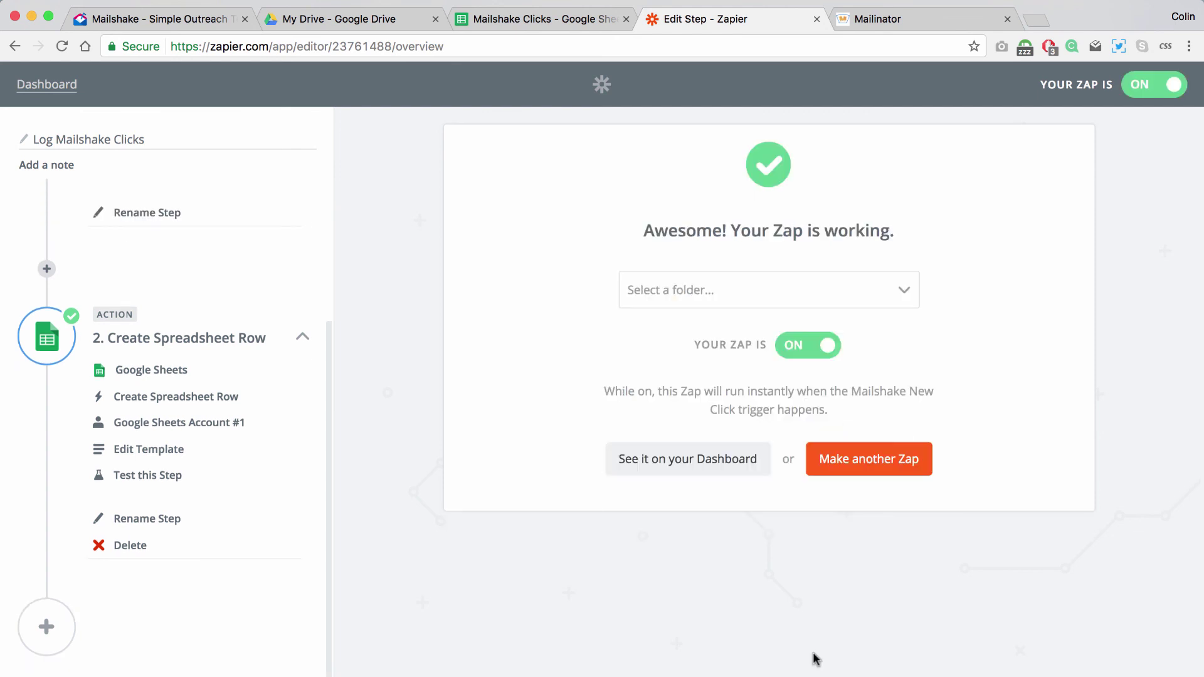